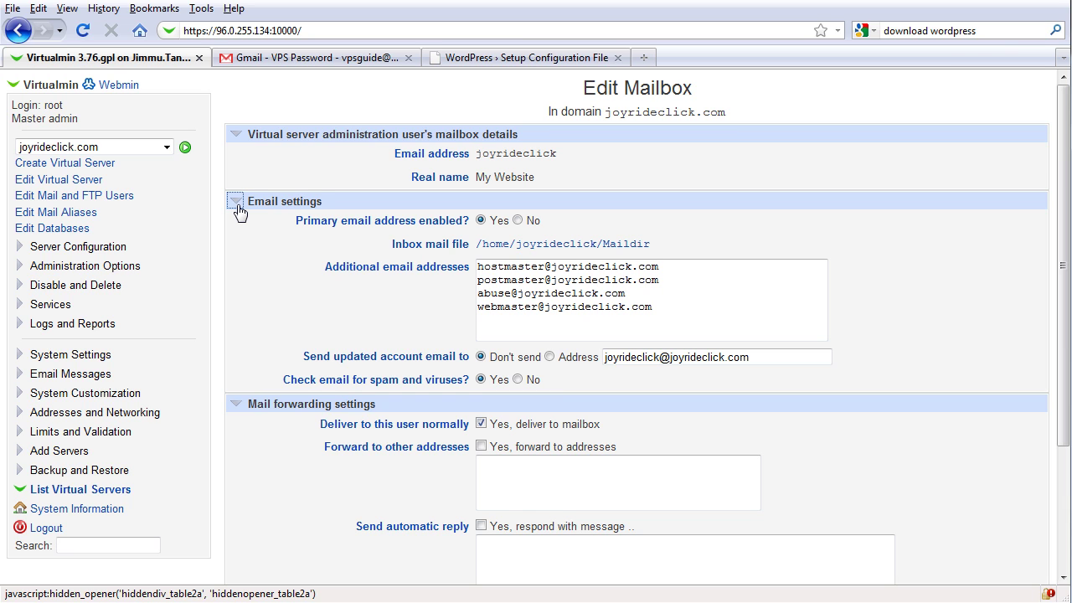
- Open the Edit Virtual Server page for joyrideclick.com from the left menu
{"action": "left_click", "coordinate": [99, 181]}
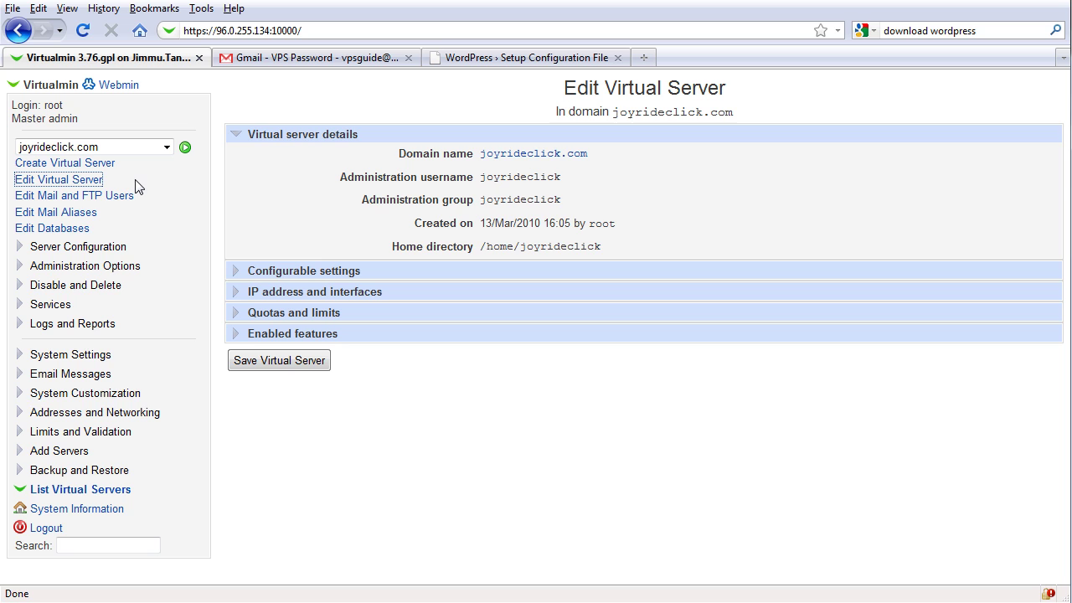
- Set a new administration password for joyrideclick.com under Configurable settings and save the server
{"action": "left_click", "coordinate": [240, 271]}
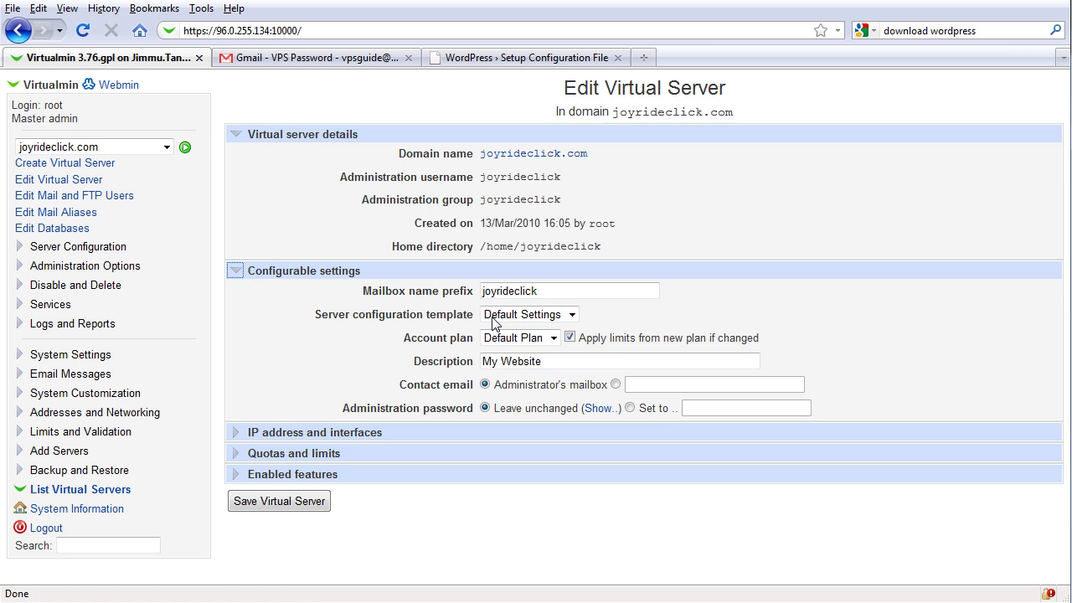
{"action": "left_click", "coordinate": [631, 408]}
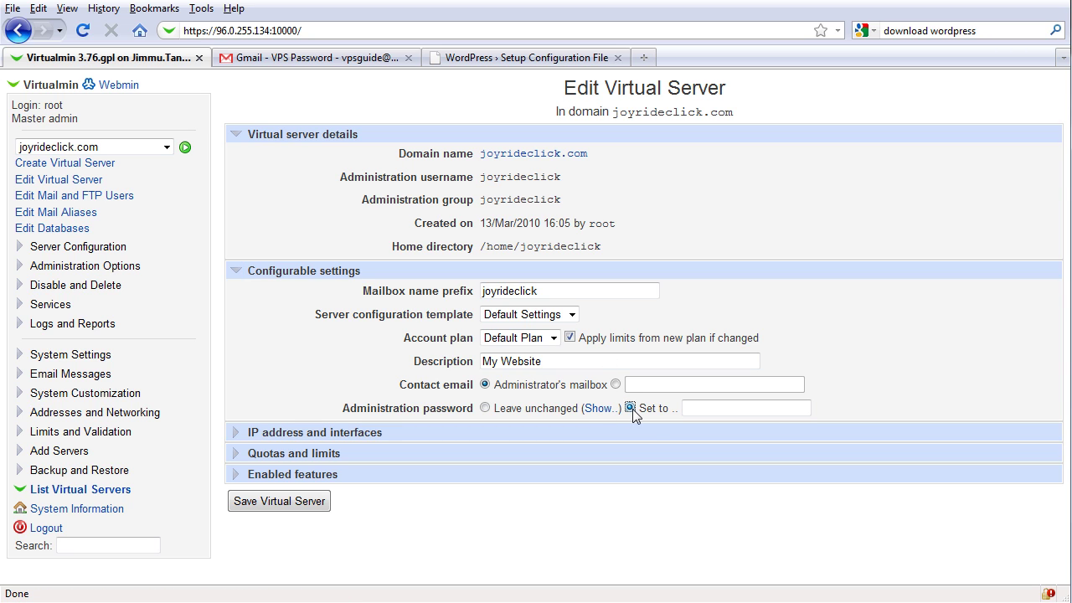
{"action": "left_click", "coordinate": [724, 412]}
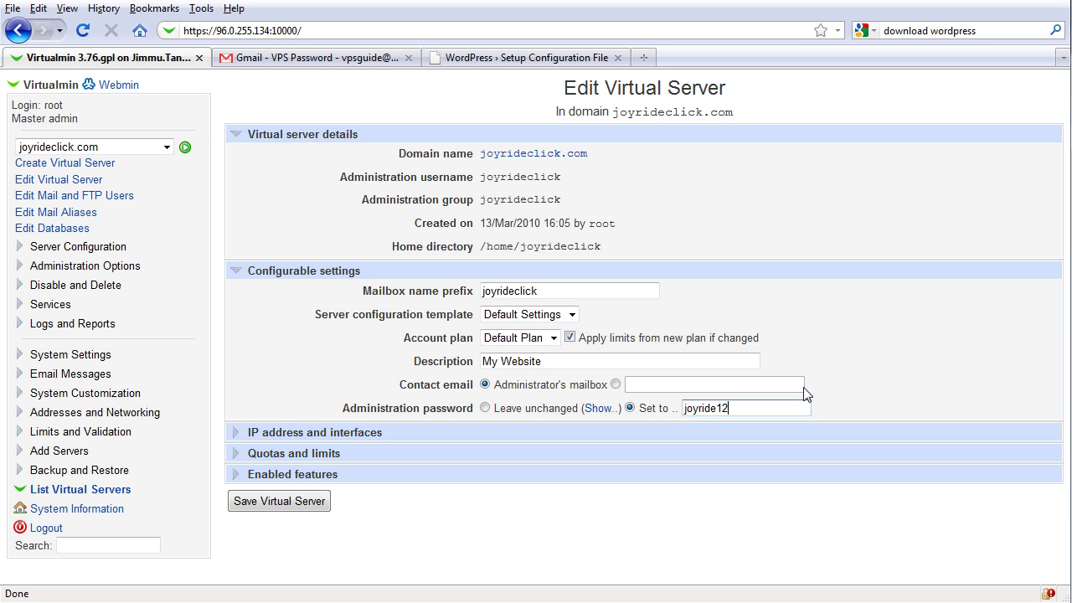
{"action": "left_click", "coordinate": [320, 508]}
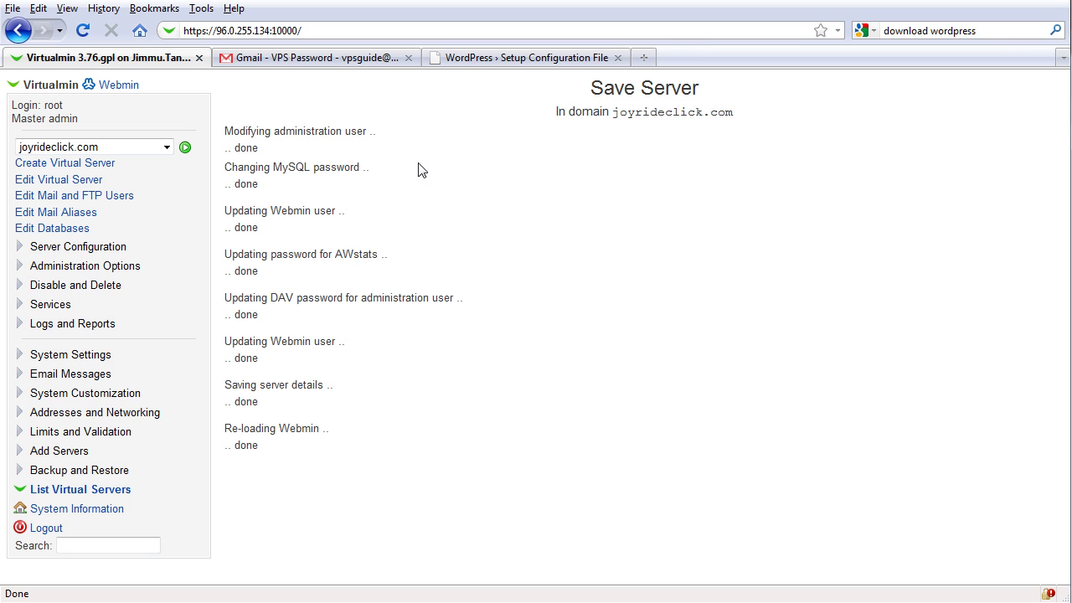
- Review the WordPress database name, user, password, host and table prefix, then submit them
{"action": "left_click", "coordinate": [500, 57]}
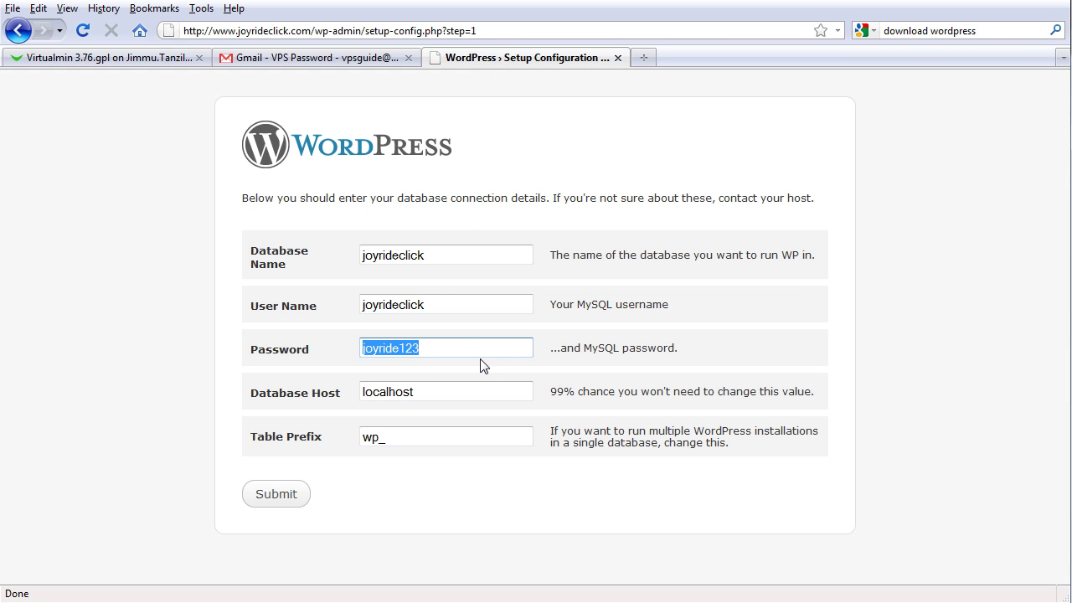
{"action": "left_click", "coordinate": [182, 60]}
{"action": "left_click", "coordinate": [251, 31]}
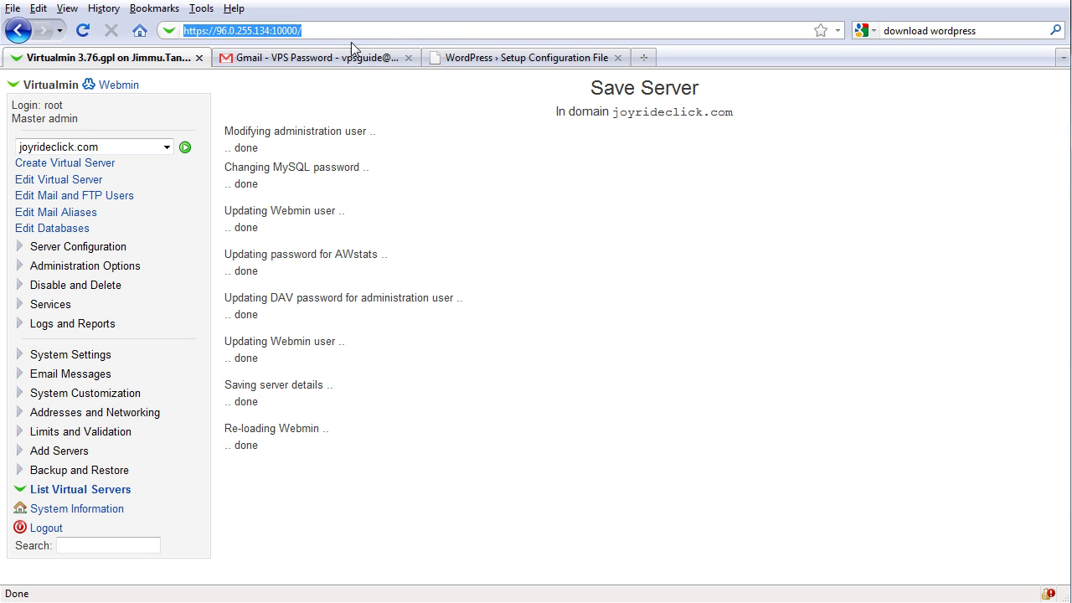
{"action": "left_click", "coordinate": [503, 57]}
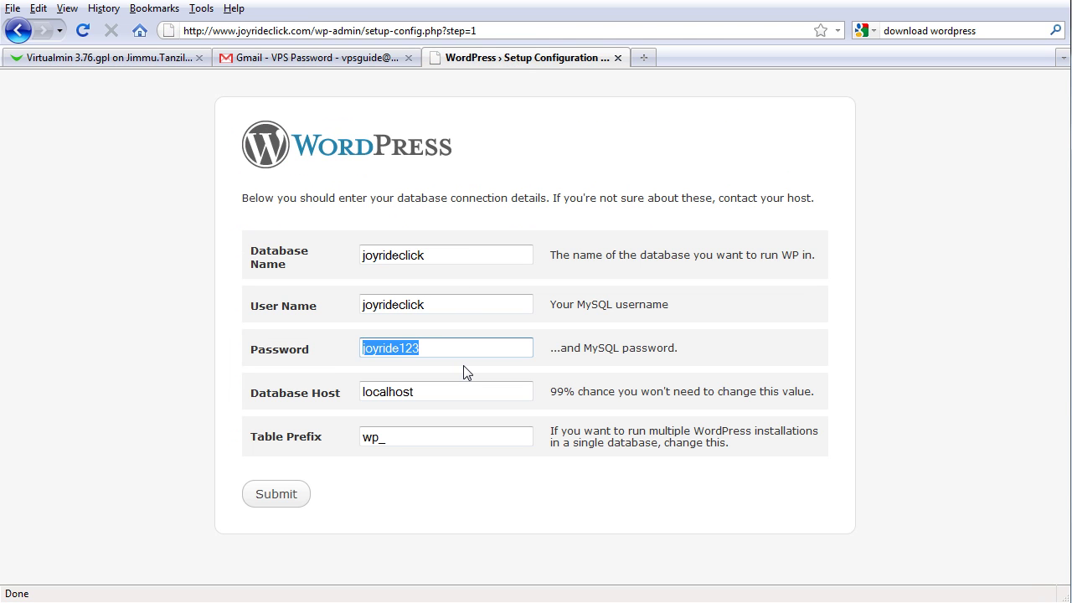
{"action": "key", "text": "Tab"}
{"action": "key", "text": "Tab"}
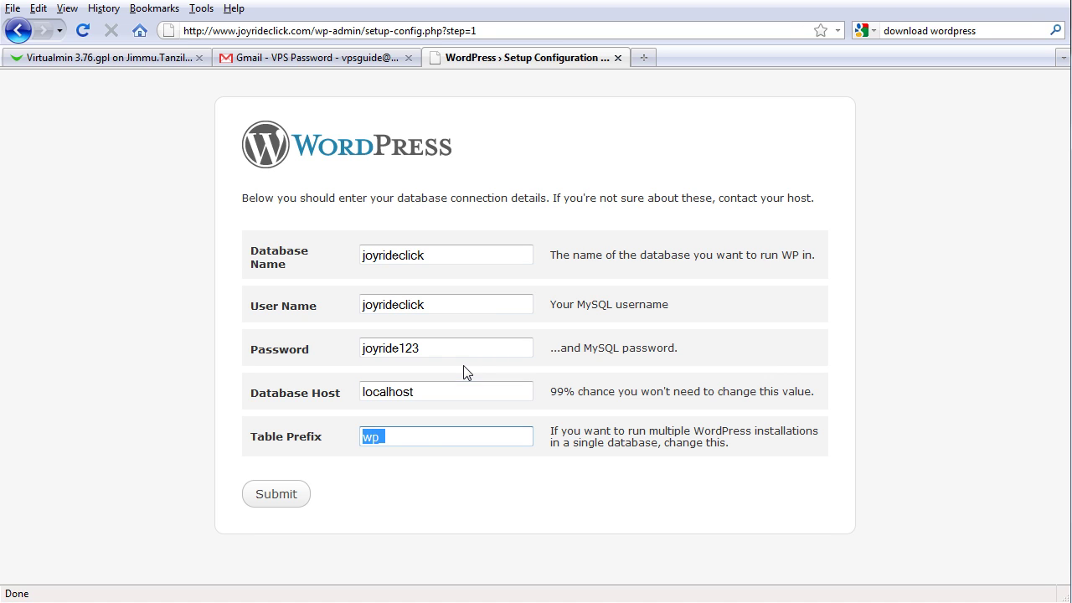
{"action": "left_click", "coordinate": [416, 442]}
{"action": "left_click", "coordinate": [290, 500]}
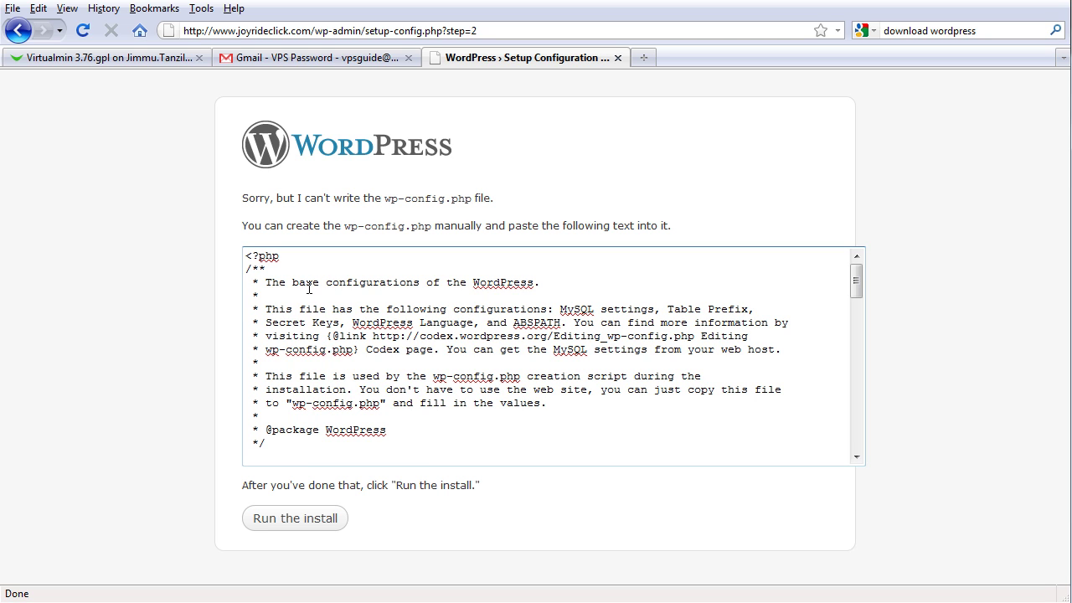
- Select and copy all of the generated wp-config.php text
{"action": "right_click", "coordinate": [309, 288]}
{"action": "left_click", "coordinate": [371, 403]}
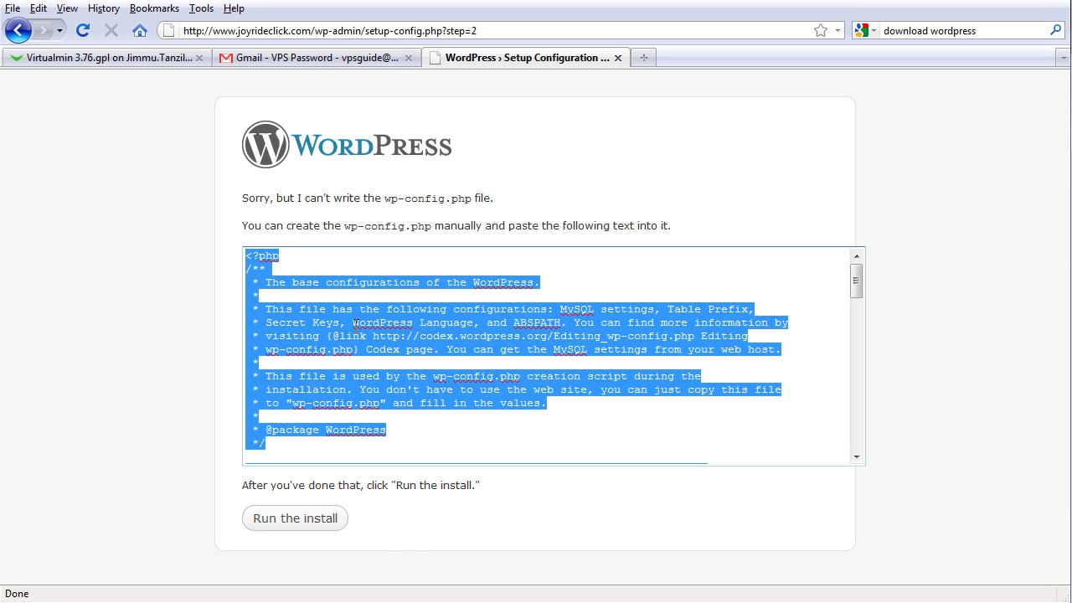
{"action": "right_click", "coordinate": [355, 322]}
{"action": "left_click", "coordinate": [407, 496]}
- In PuTTY, open a new wp-config.php in vi and paste in the config text
{"action": "key", "text": "alt+Tab"}
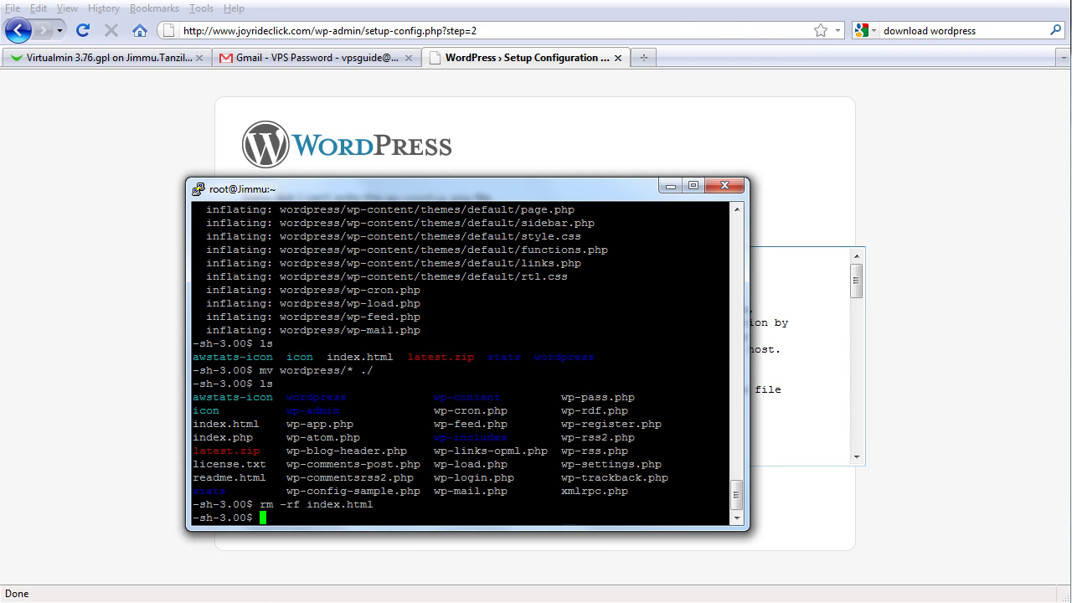
{"action": "type", "text": "vi wp-config.php"}
{"action": "key", "text": "Return"}
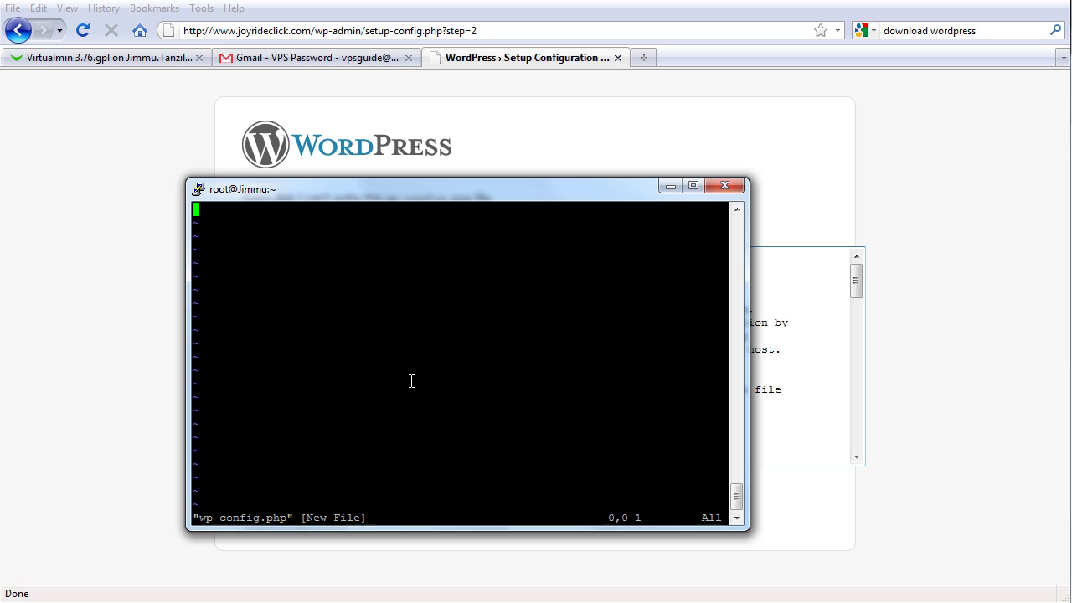
{"action": "key", "text": "i"}
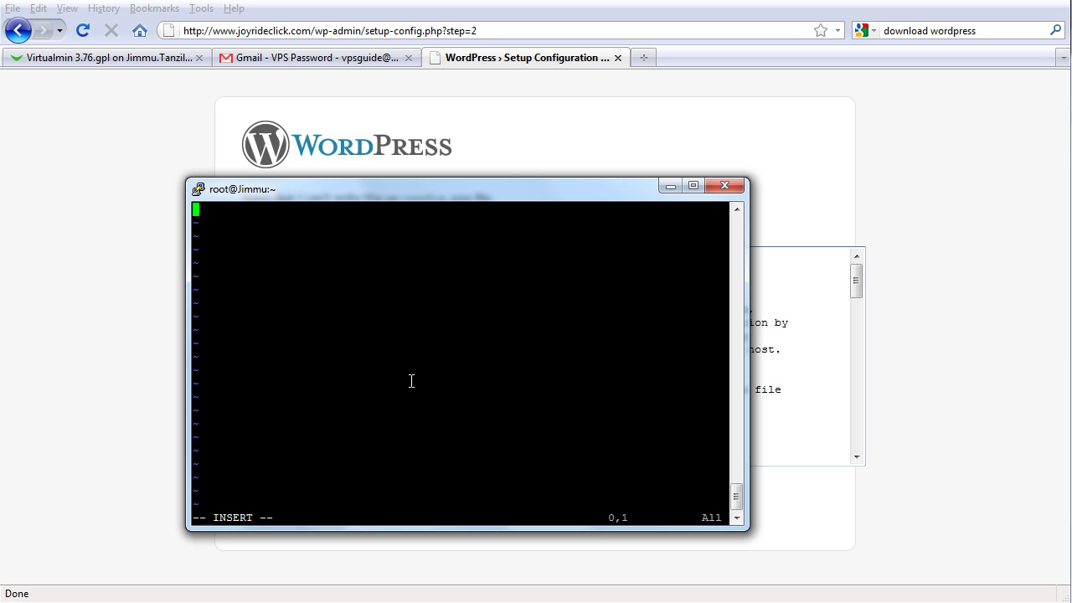
{"action": "right_click", "coordinate": [411, 381]}
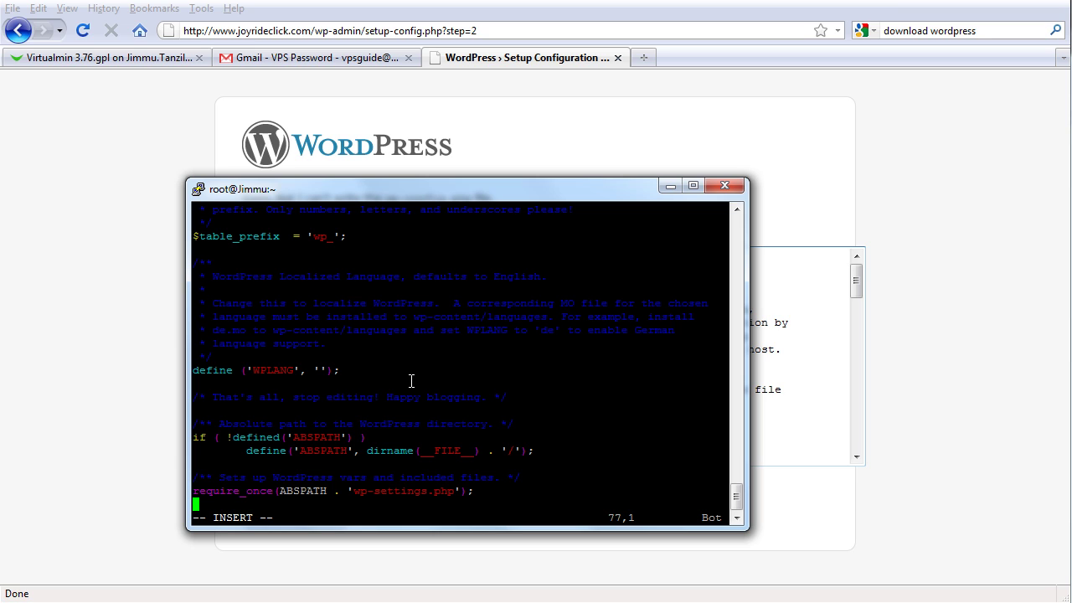
- Confirm the paste matches the browser text, then save and quit vi with :wq
{"action": "left_click", "coordinate": [855, 281]}
{"action": "left_click_drag", "start_coordinate": [855, 282], "coordinate": [868, 459]}
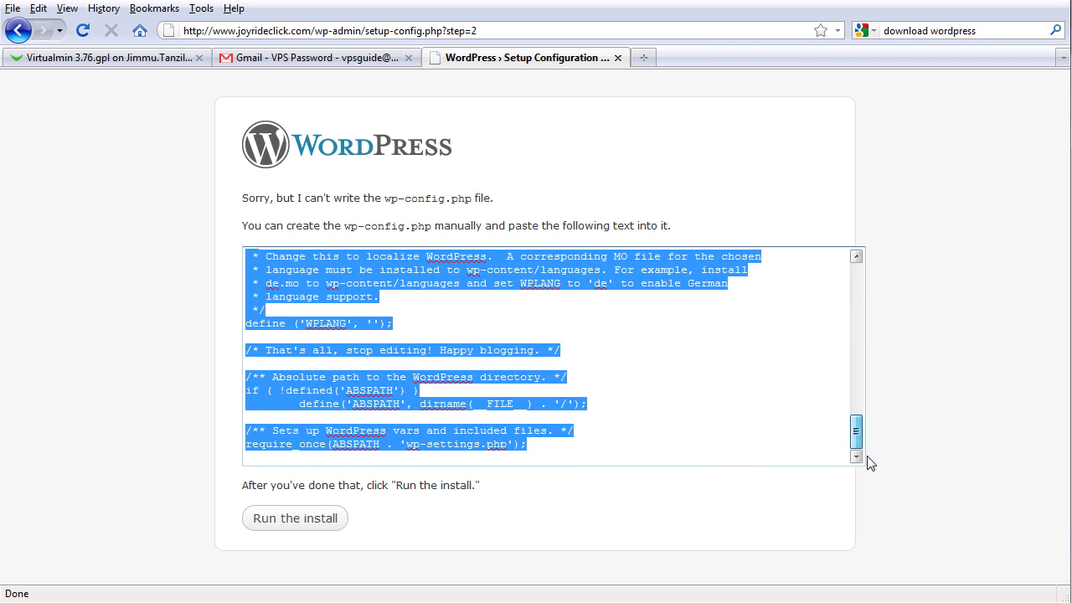
{"action": "left_click", "coordinate": [633, 435]}
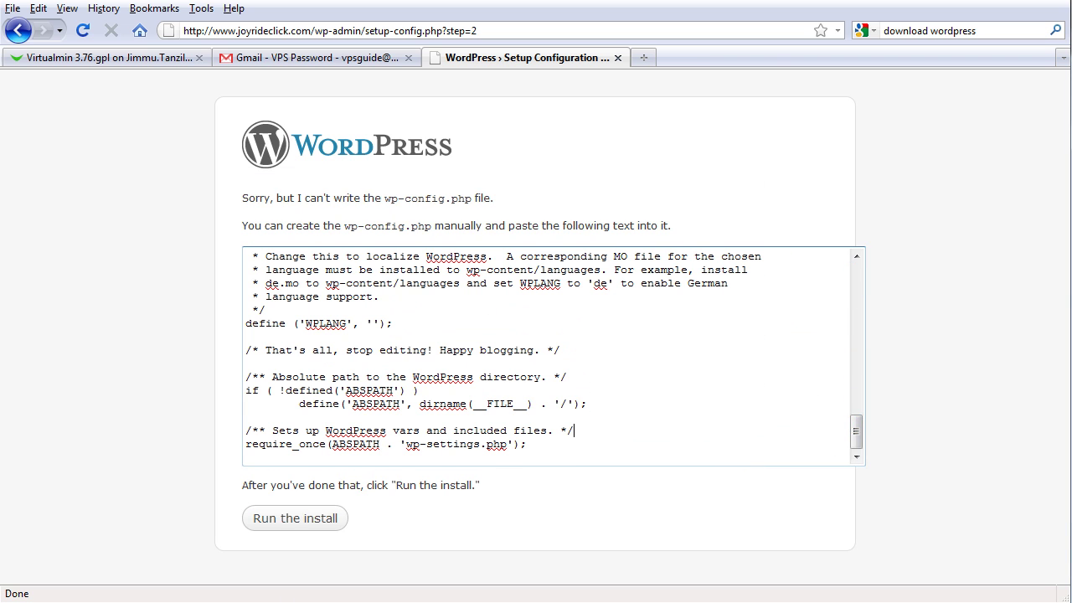
{"action": "key", "text": "alt+Tab"}
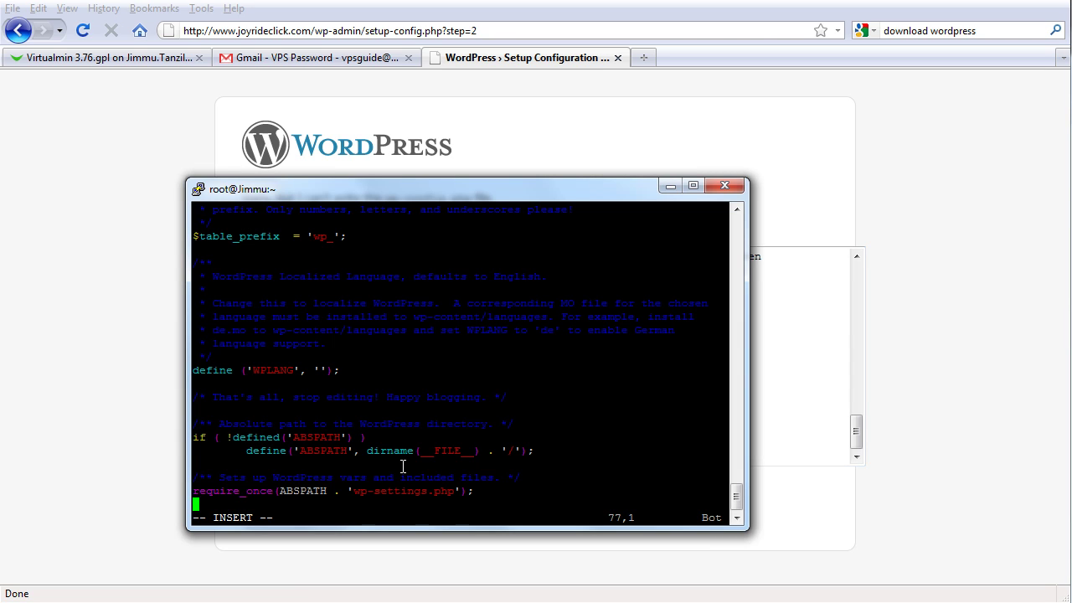
{"action": "key", "text": "Escape"}
{"action": "type", "text": ":wq"}
{"action": "key", "text": "Return"}
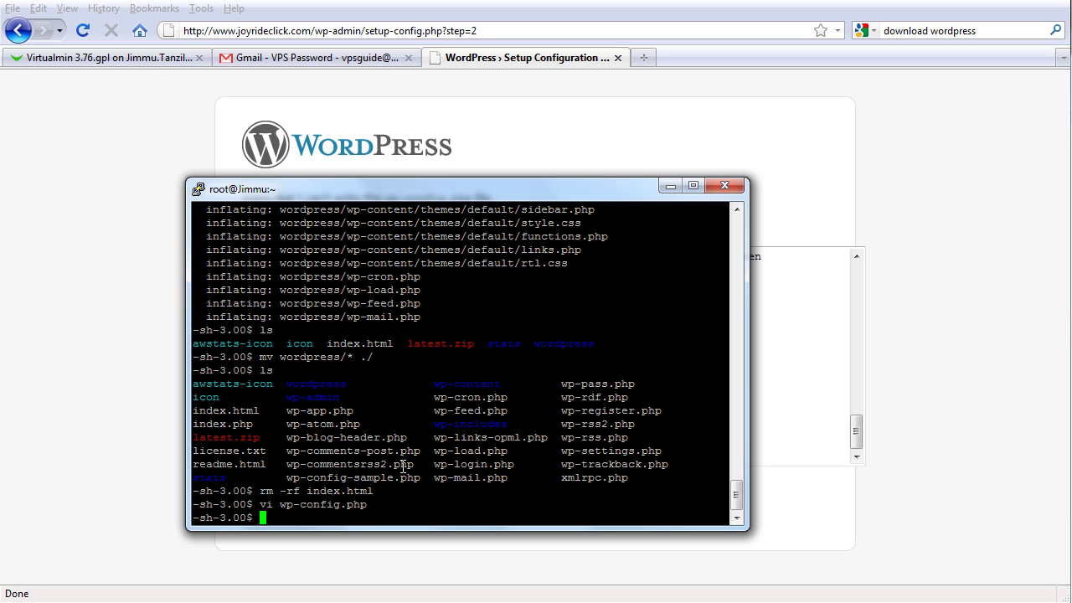
- Install WordPress with blog title 'JoyRideClick' and the owner's e-mail address
{"action": "left_click", "coordinate": [150, 331]}
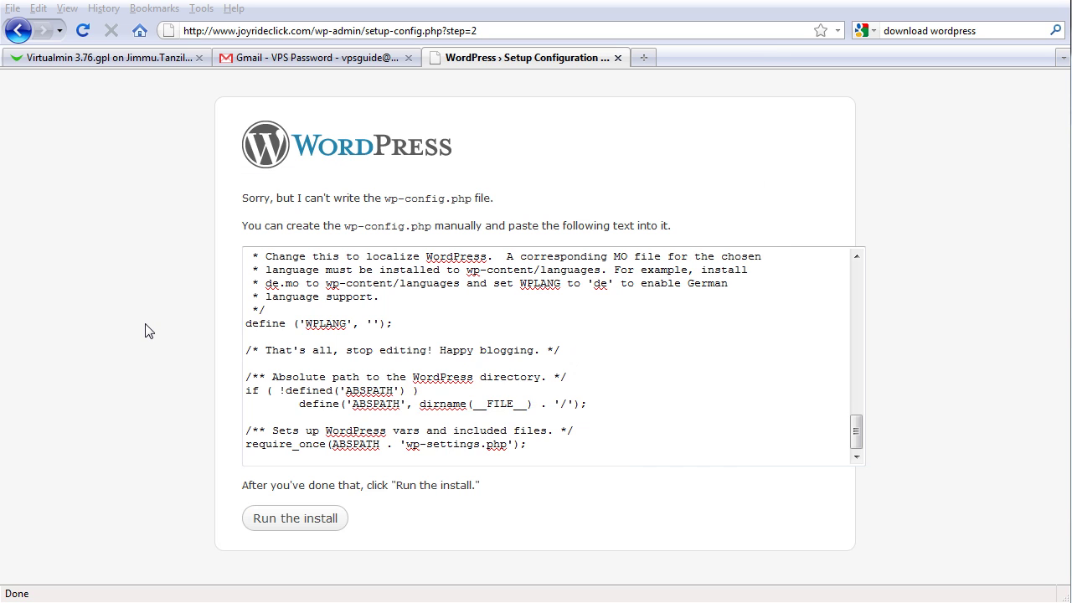
{"action": "left_click", "coordinate": [284, 523]}
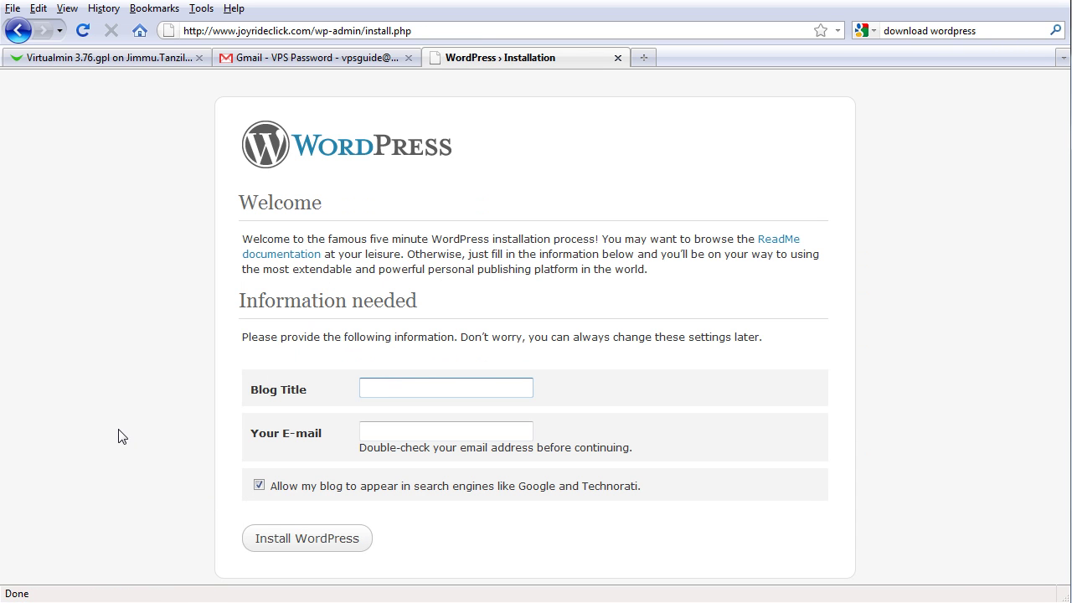
{"action": "type", "text": "JoyRideClick"}
{"action": "key", "text": "Tab"}
{"action": "type", "text": "jimm"}
{"action": "key", "text": "BackSpace"}
{"action": "key", "text": "BackSpace"}
{"action": "key", "text": "BackSpace"}
{"action": "key", "text": "BackSpace"}
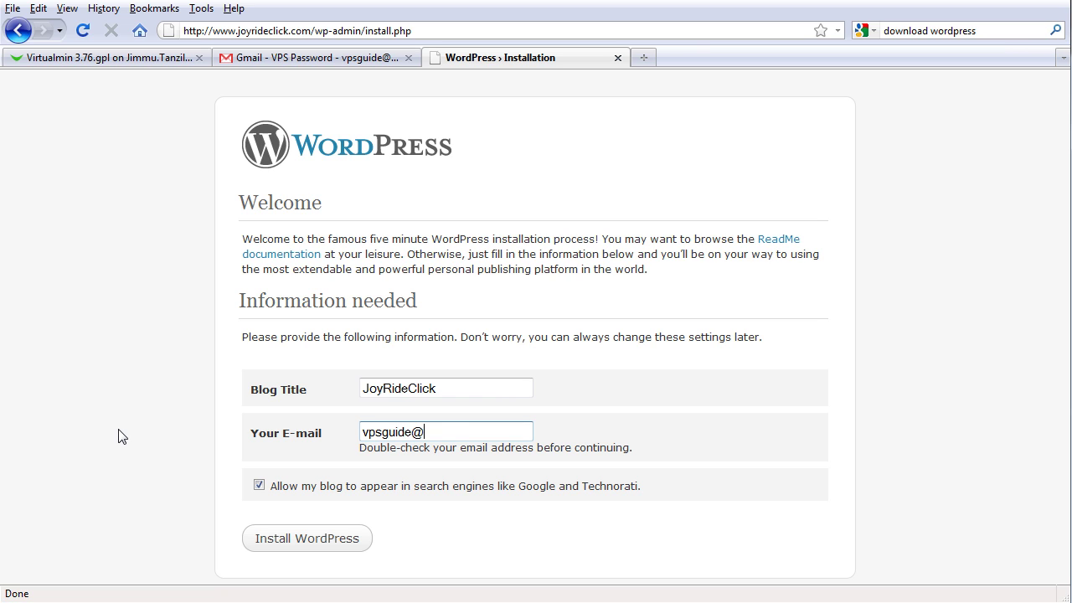
{"action": "left_click", "coordinate": [297, 540]}
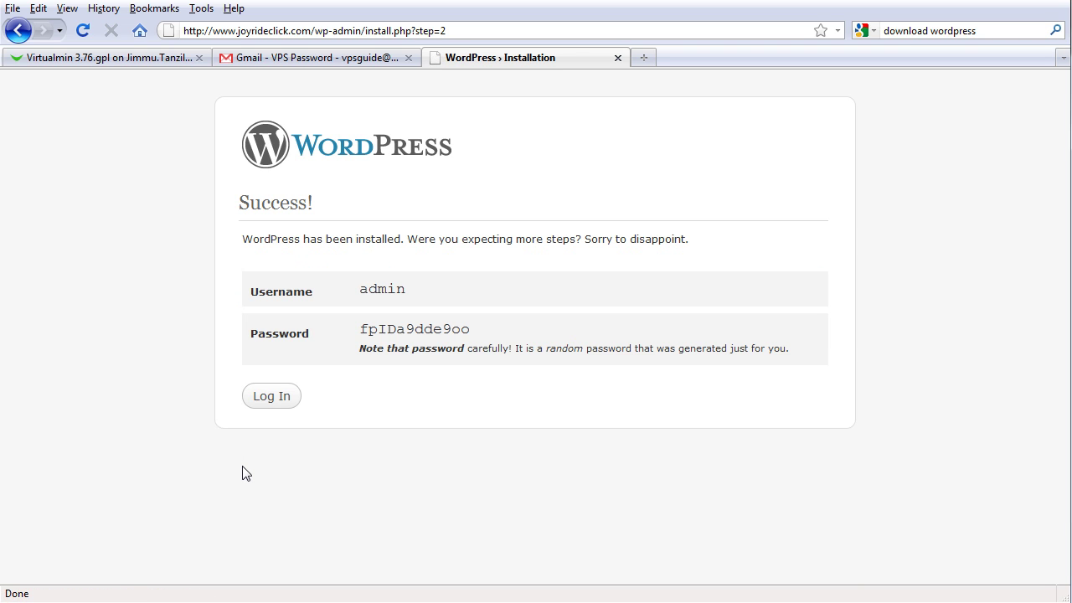
- Copy the generated admin password from the Success page
{"action": "double_click", "coordinate": [446, 330]}
{"action": "right_click", "coordinate": [447, 332]}
{"action": "left_click", "coordinate": [487, 344]}
- Log in as admin with the pasted password and Remember Me, letting Firefox save the login
{"action": "left_click", "coordinate": [273, 399]}
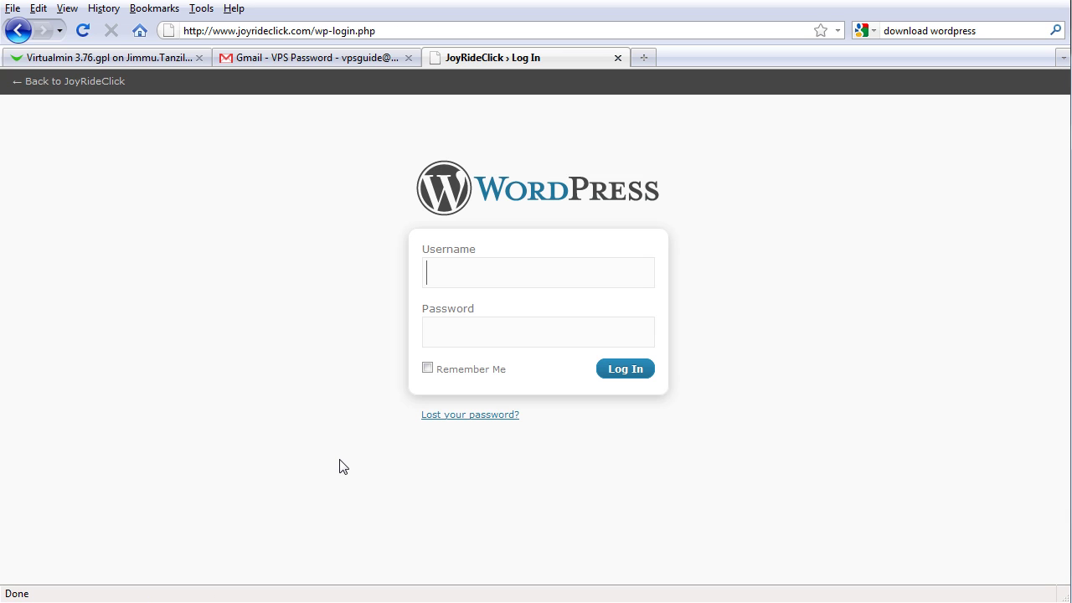
{"action": "type", "text": "admin"}
{"action": "key", "text": "Tab"}
{"action": "key", "text": "ctrl+v"}
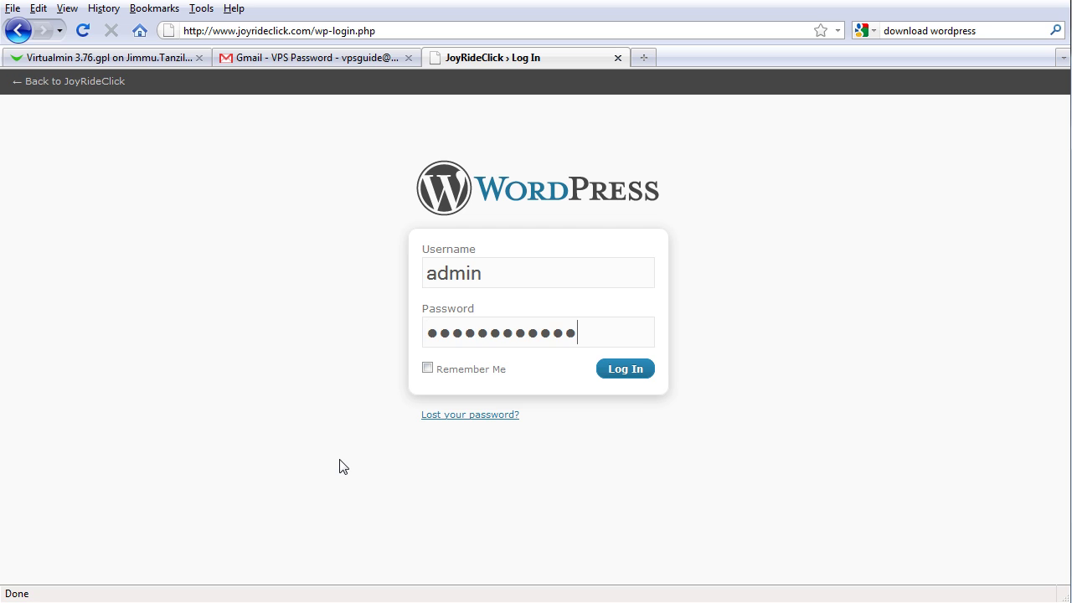
{"action": "left_click", "coordinate": [427, 368]}
{"action": "left_click", "coordinate": [620, 377]}
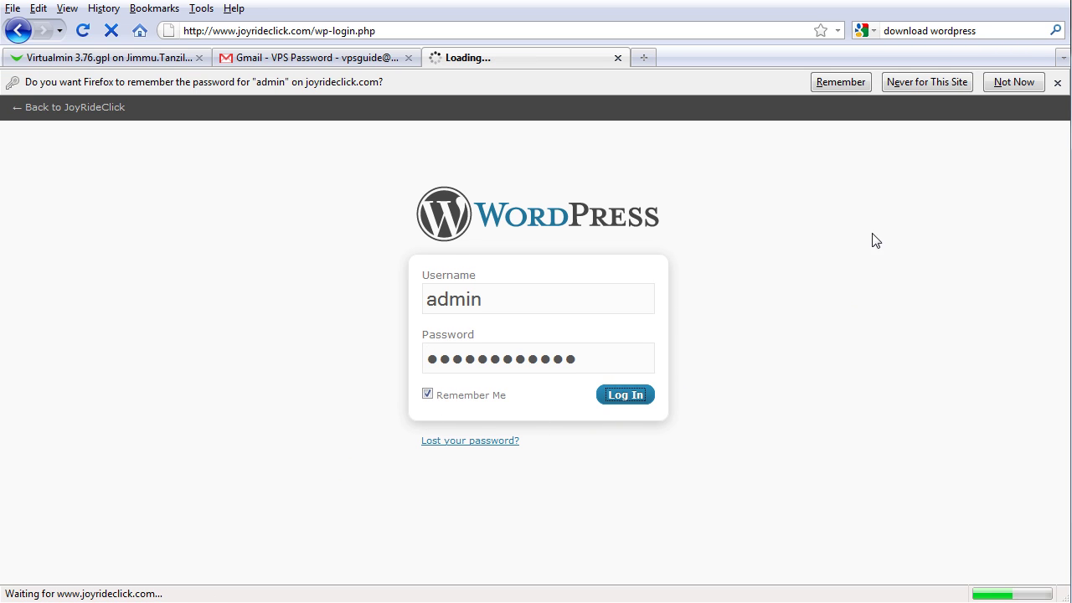
{"action": "left_click", "coordinate": [840, 82]}
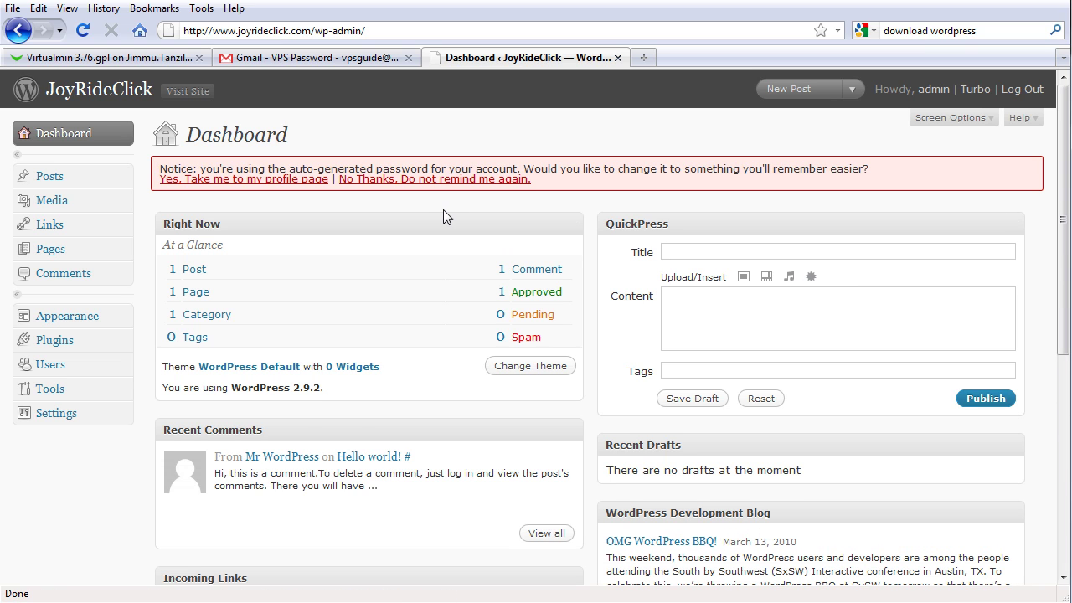
- Dismiss the auto-generated password notice for good and switch back to the Virtualmin tab
{"action": "left_click", "coordinate": [382, 179]}
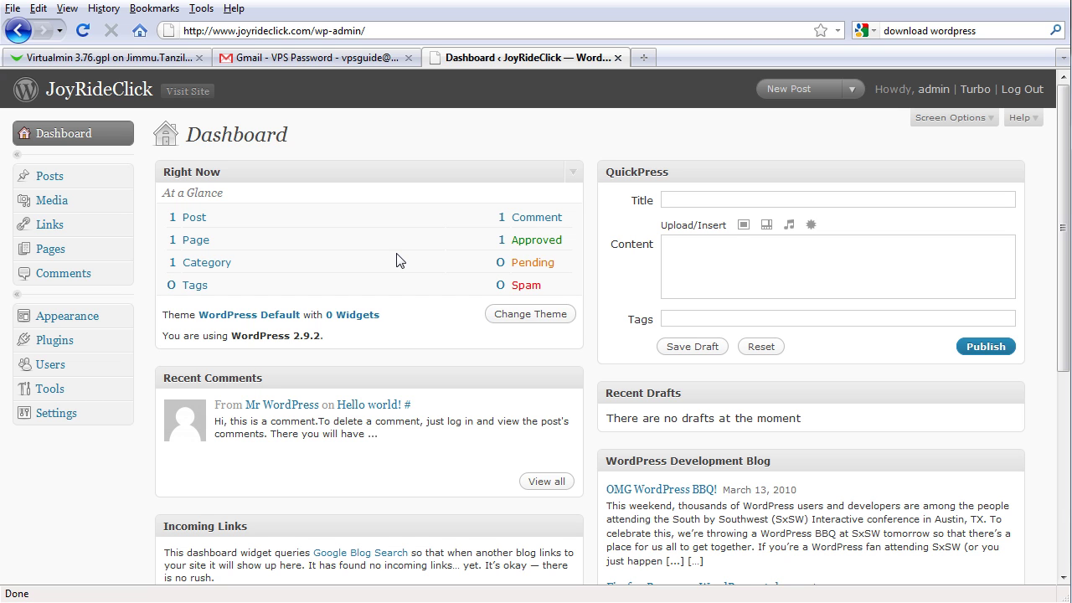
{"action": "left_click", "coordinate": [131, 62]}
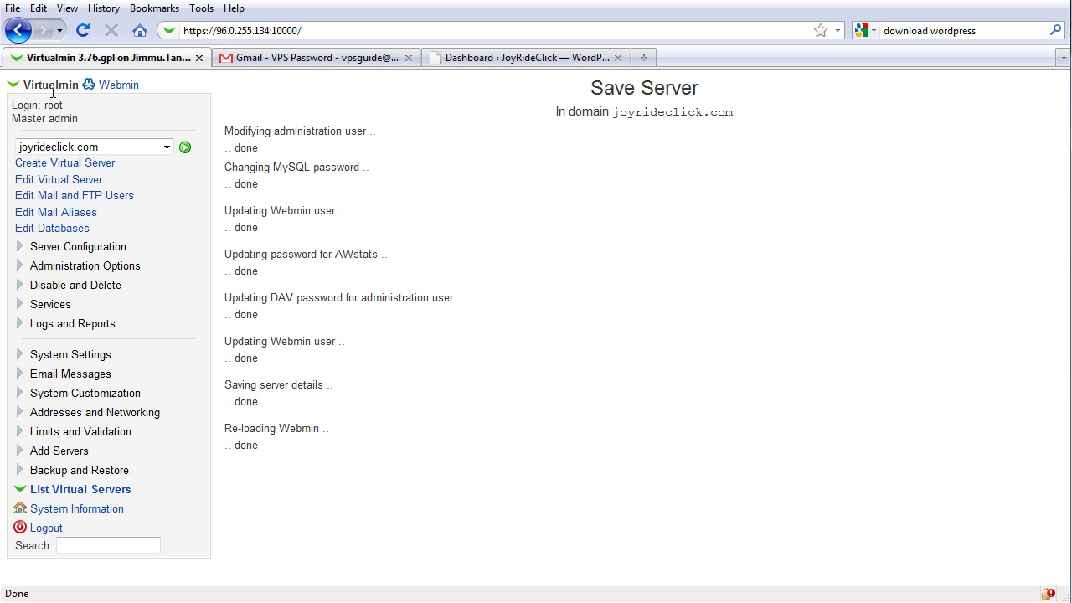
- In Webmin's module menu, expand the Webmin, System, Servers, Others, Networking, Hardware and Cluster categories
{"action": "left_click", "coordinate": [120, 88]}
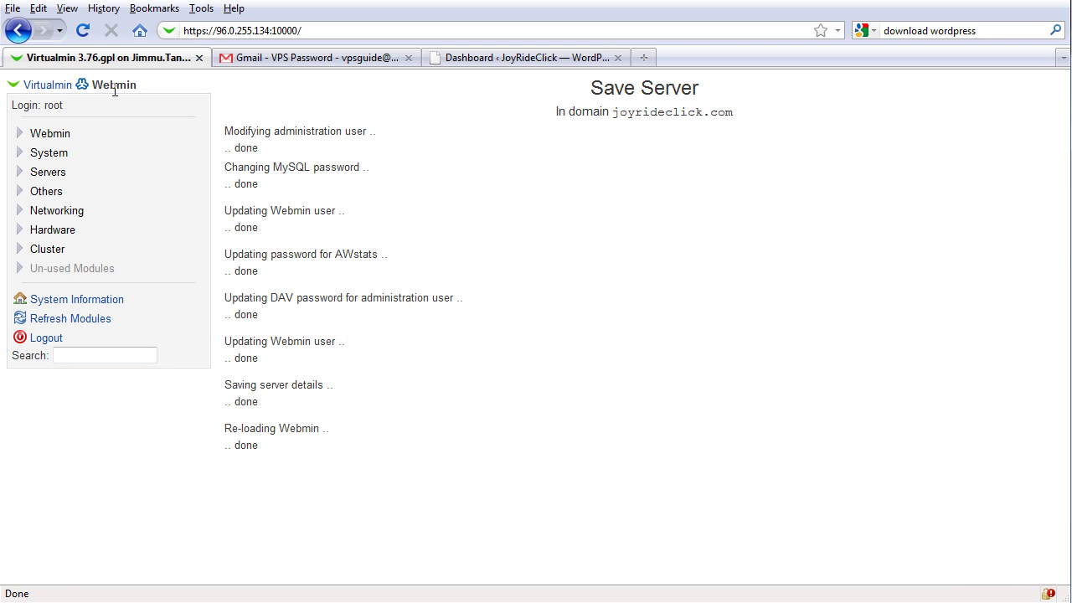
{"action": "left_click", "coordinate": [71, 136]}
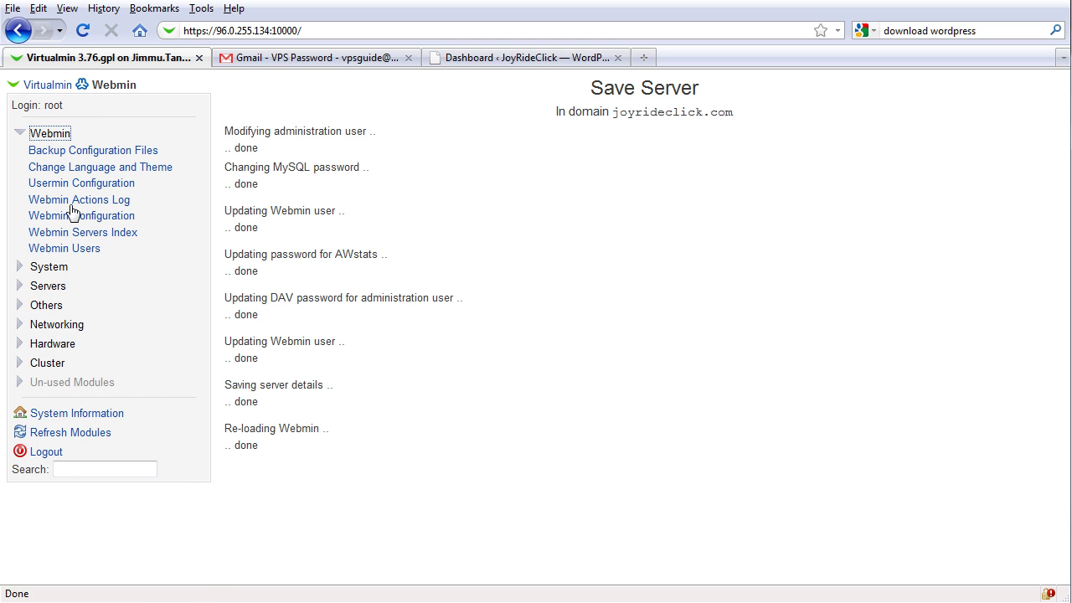
{"action": "left_click", "coordinate": [60, 268]}
{"action": "scroll", "coordinate": [94, 360], "scroll_direction": "down", "scroll_amount": 2}
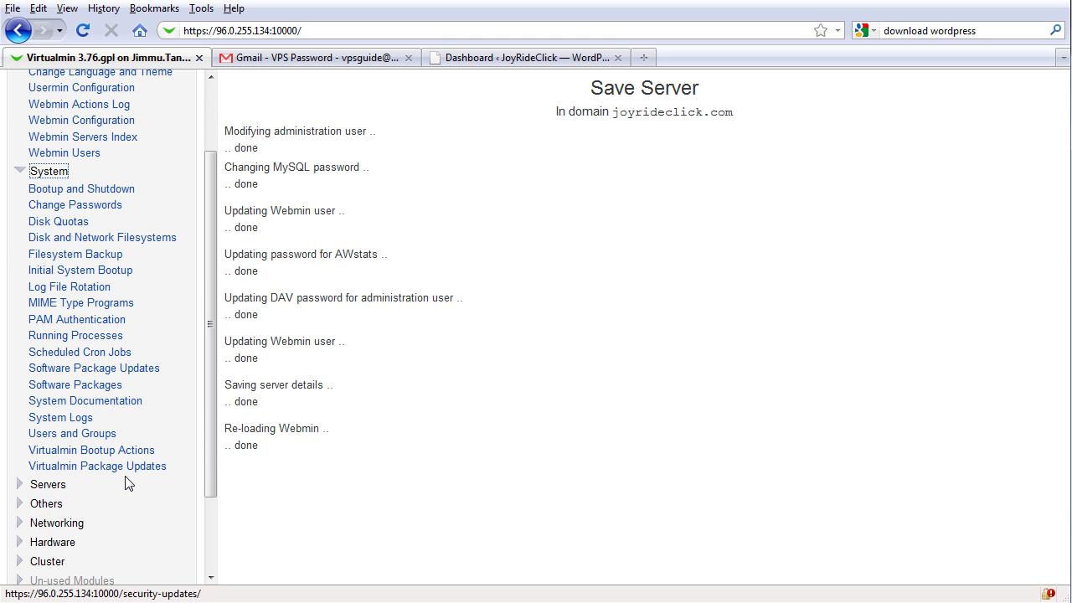
{"action": "left_click", "coordinate": [66, 491]}
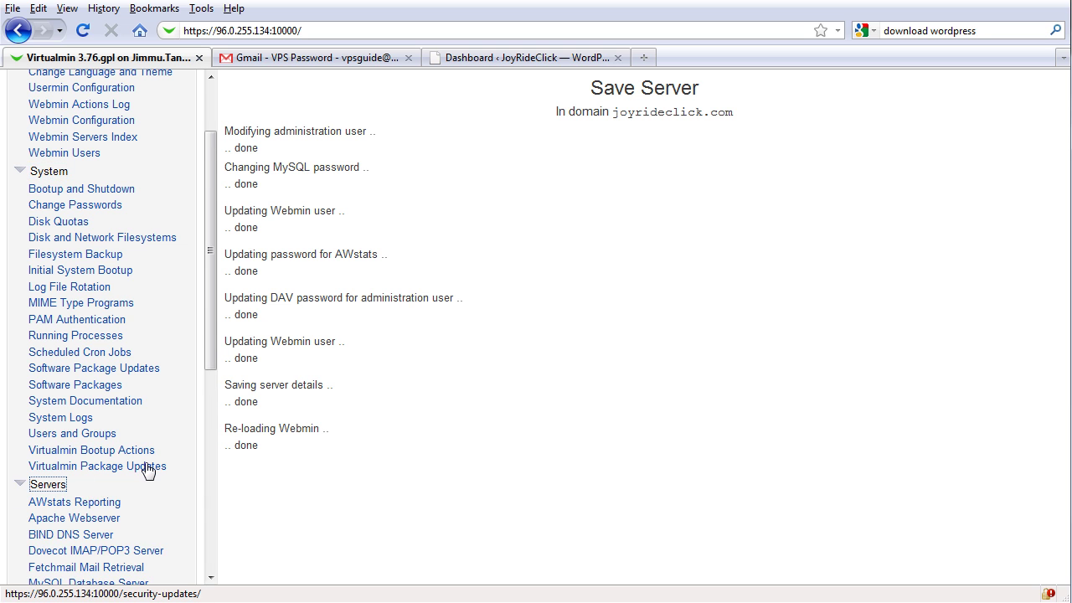
{"action": "scroll", "coordinate": [148, 472], "scroll_direction": "down", "scroll_amount": 4}
{"action": "scroll", "coordinate": [148, 477], "scroll_direction": "down", "scroll_amount": 3}
{"action": "left_click", "coordinate": [50, 463]}
{"action": "scroll", "coordinate": [117, 507], "scroll_direction": "down", "scroll_amount": 4}
{"action": "left_click", "coordinate": [76, 489]}
{"action": "scroll", "coordinate": [134, 494], "scroll_direction": "down", "scroll_amount": 4}
{"action": "left_click", "coordinate": [63, 466]}
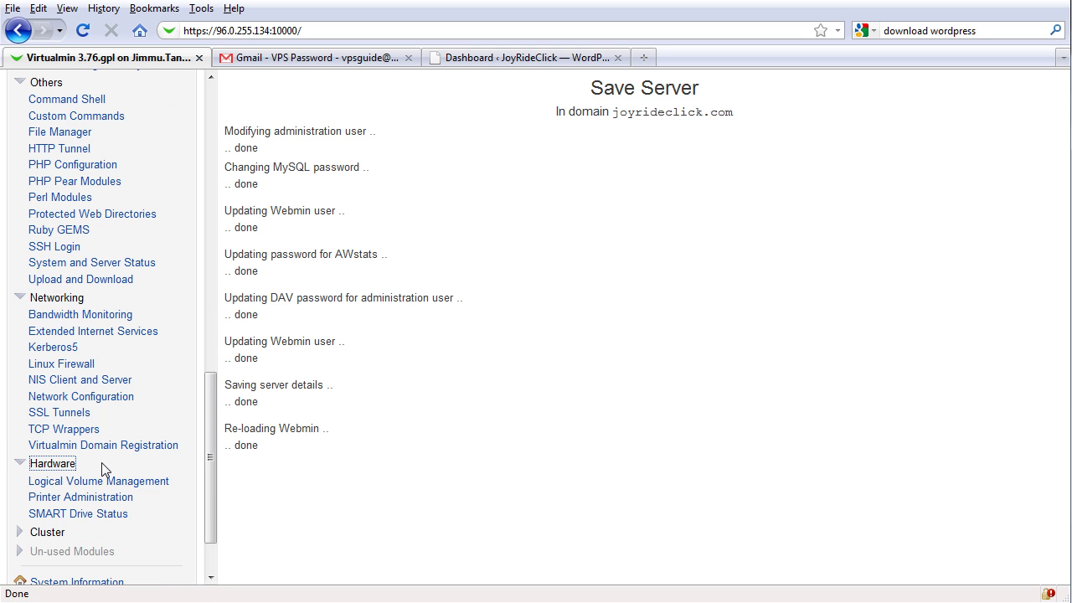
{"action": "scroll", "coordinate": [62, 467], "scroll_direction": "down", "scroll_amount": 2}
{"action": "left_click", "coordinate": [52, 460]}
{"action": "scroll", "coordinate": [119, 474], "scroll_direction": "down", "scroll_amount": 3}
{"action": "scroll", "coordinate": [119, 474], "scroll_direction": "up", "scroll_amount": 13}
{"action": "scroll", "coordinate": [123, 480], "scroll_direction": "up", "scroll_amount": 12}
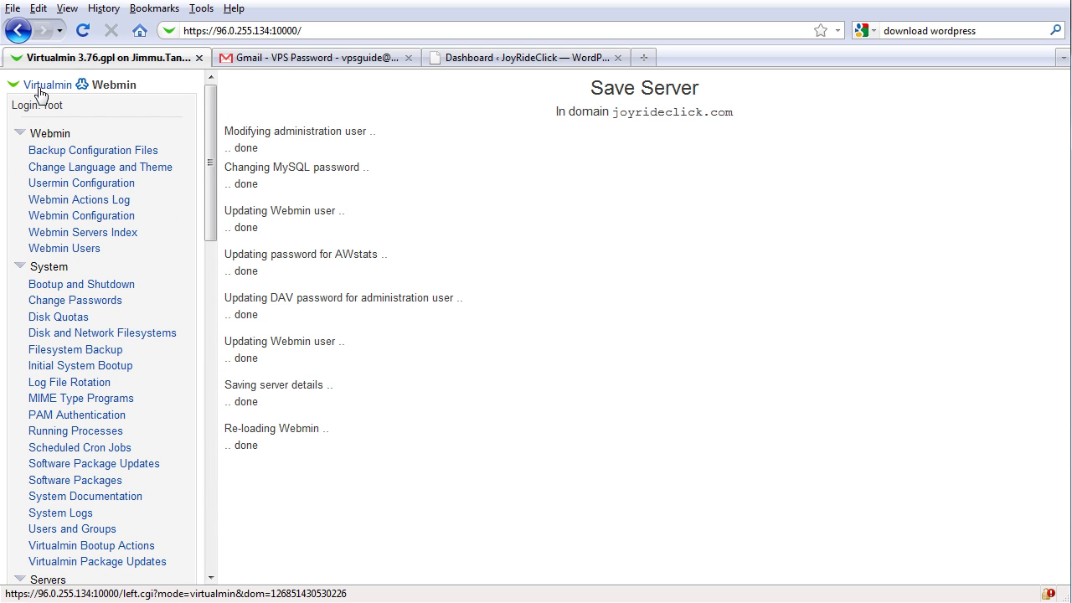
- Open Virtualmin's New Mailbox Email template under Email Messages for joyrideclick.com
{"action": "left_click", "coordinate": [41, 87]}
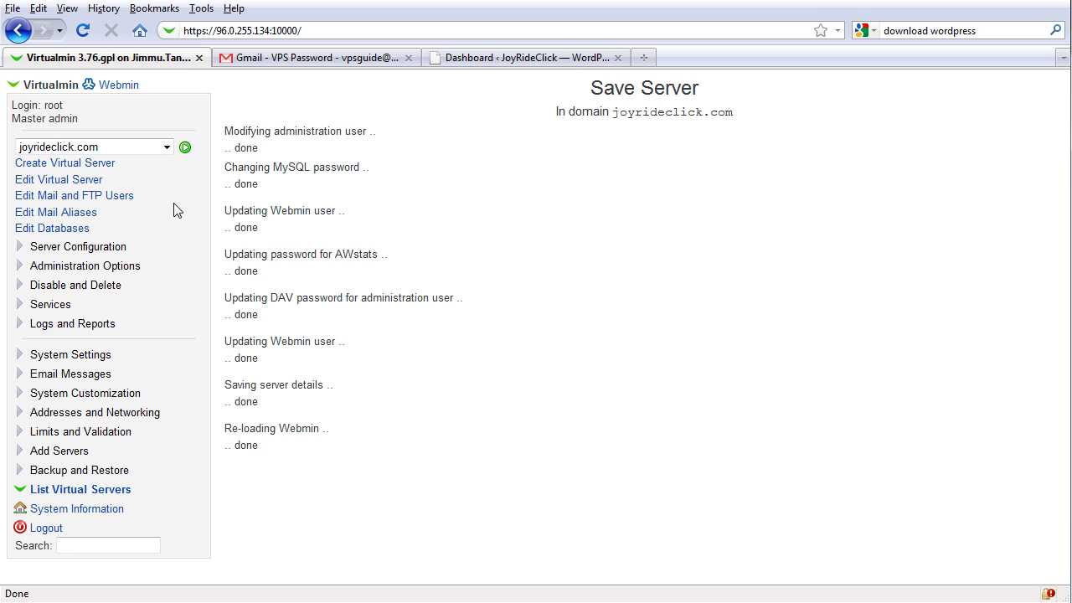
{"action": "left_click", "coordinate": [57, 305]}
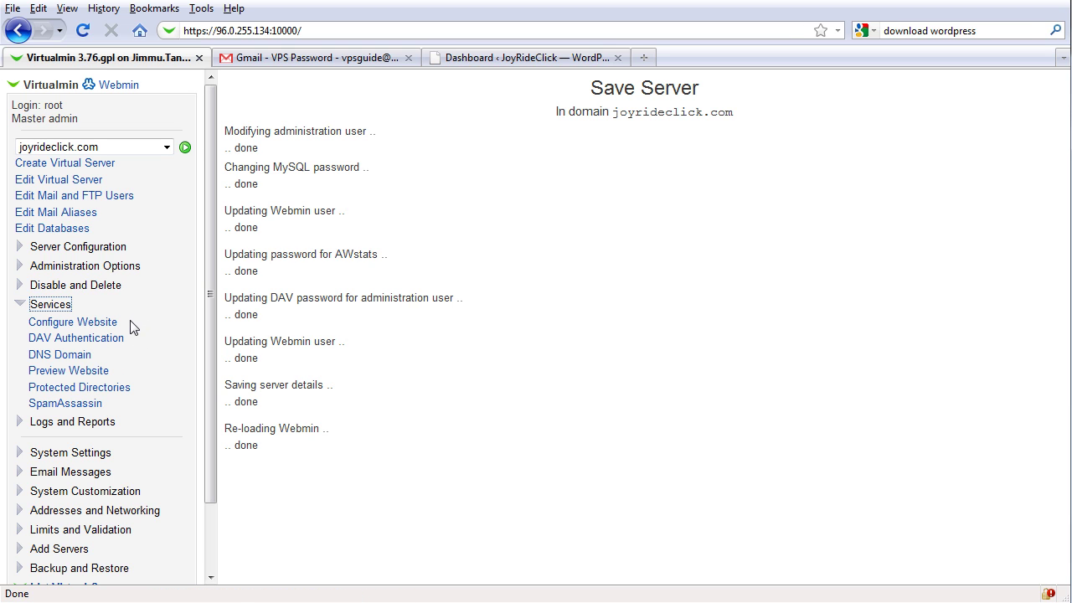
{"action": "left_click", "coordinate": [43, 474]}
{"action": "scroll", "coordinate": [146, 467], "scroll_direction": "down", "scroll_amount": 1}
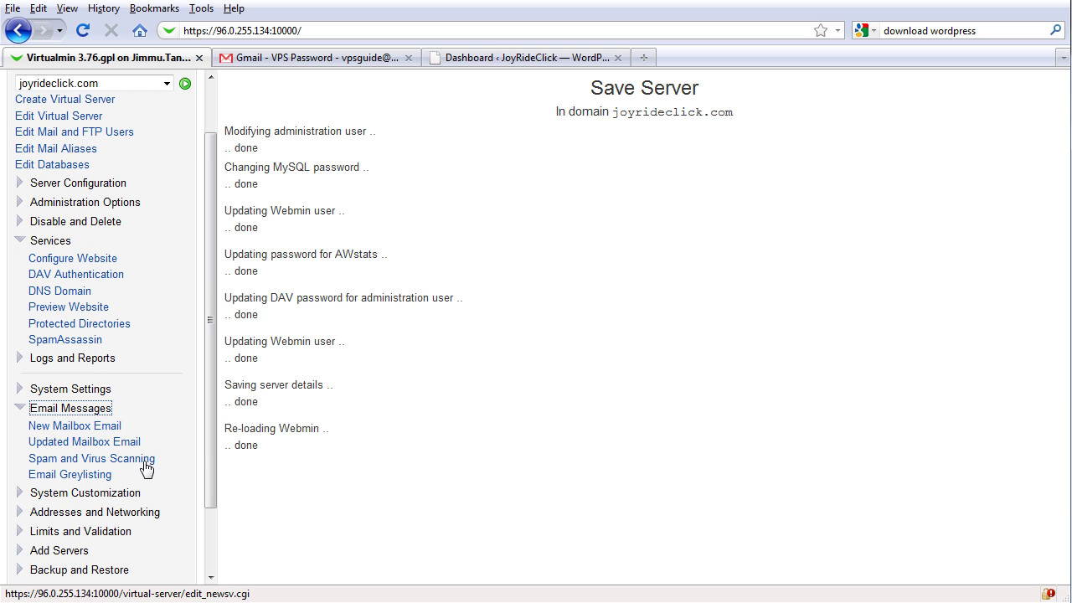
{"action": "left_click", "coordinate": [116, 426]}
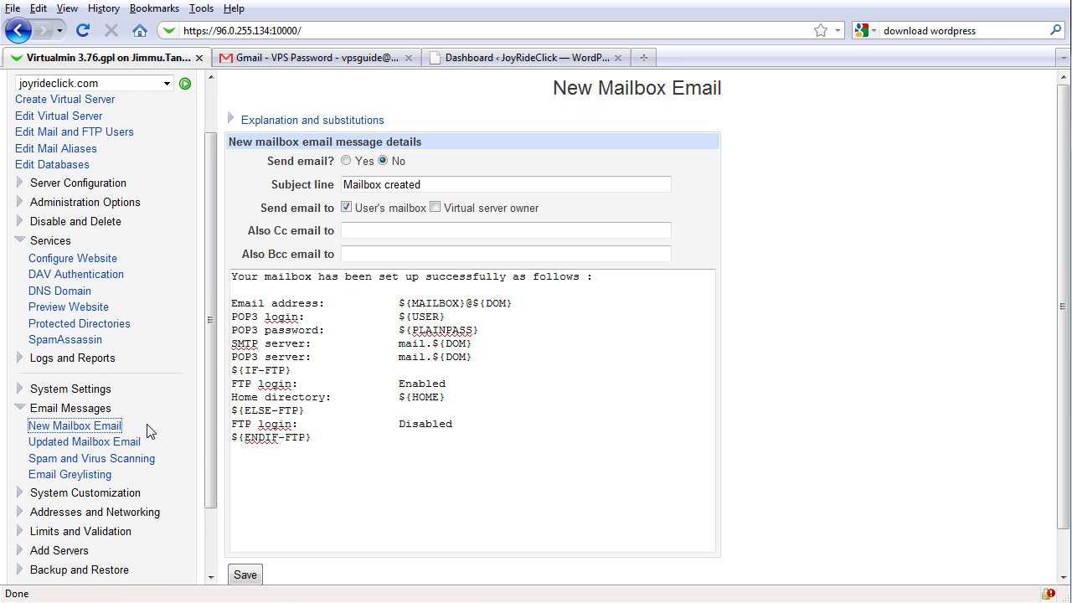
- Collapse the Services, Logs and Reports, System Settings and Email Messages menus, then return to the WordPress dashboard
{"action": "scroll", "coordinate": [149, 432], "scroll_direction": "down", "scroll_amount": 2}
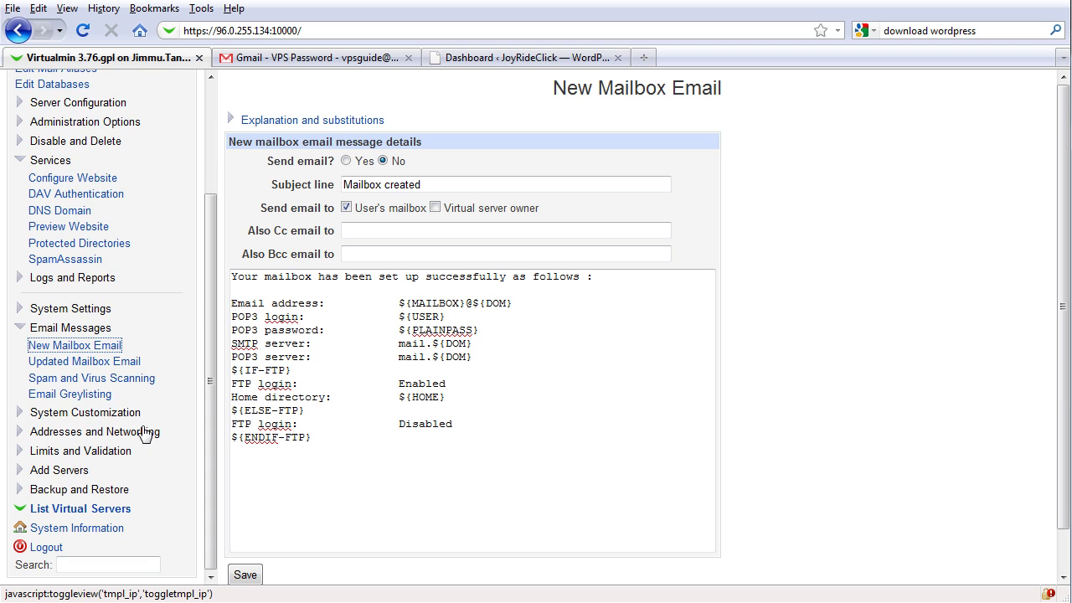
{"action": "scroll", "coordinate": [161, 301], "scroll_direction": "up", "scroll_amount": 3}
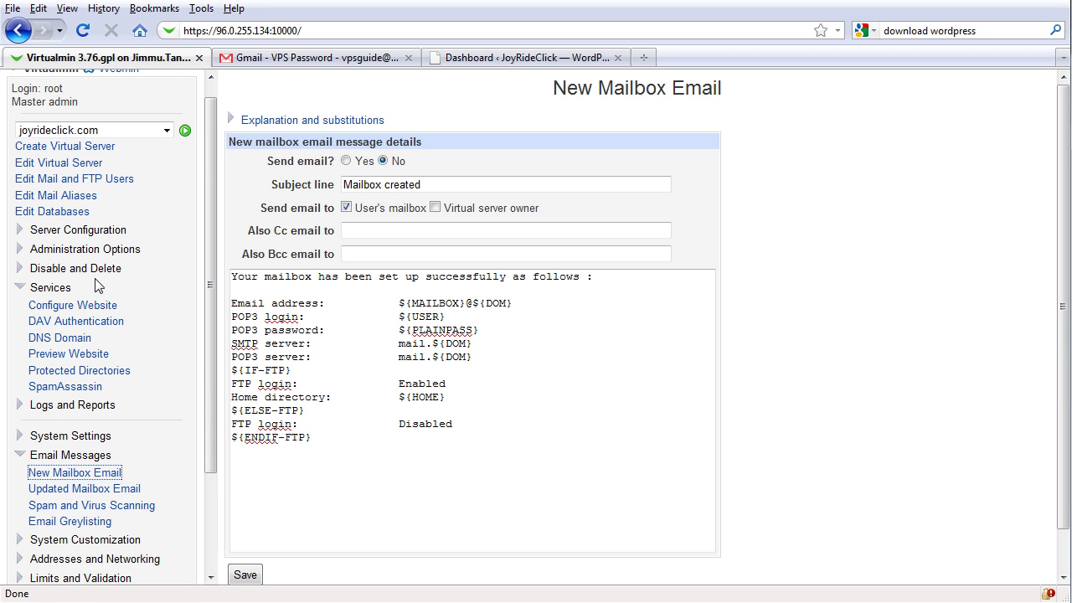
{"action": "left_click", "coordinate": [22, 289]}
{"action": "left_click", "coordinate": [20, 309]}
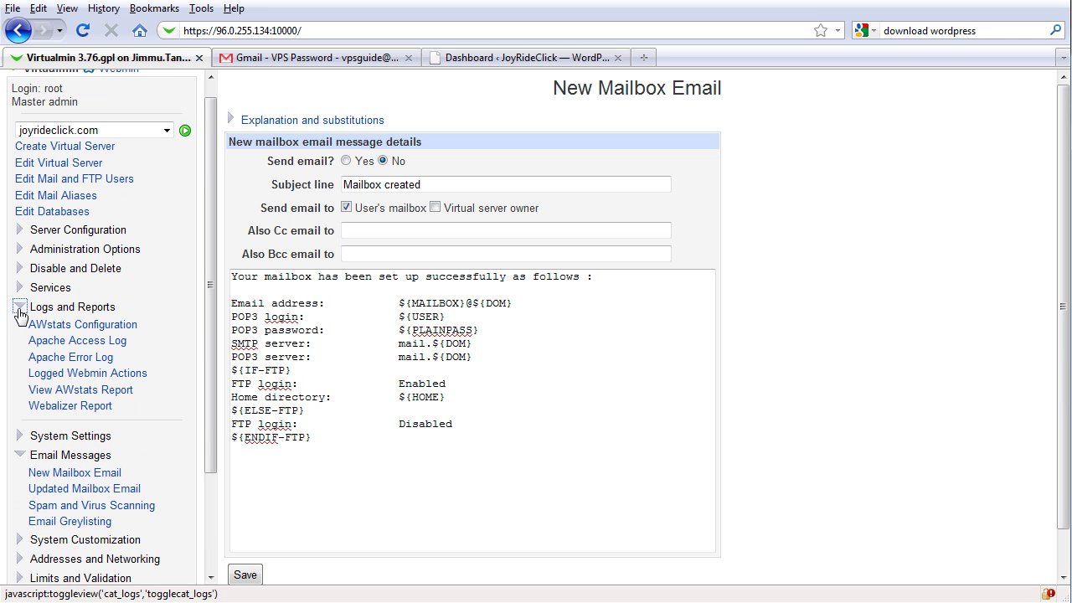
{"action": "left_click", "coordinate": [20, 311]}
{"action": "left_click", "coordinate": [20, 338]}
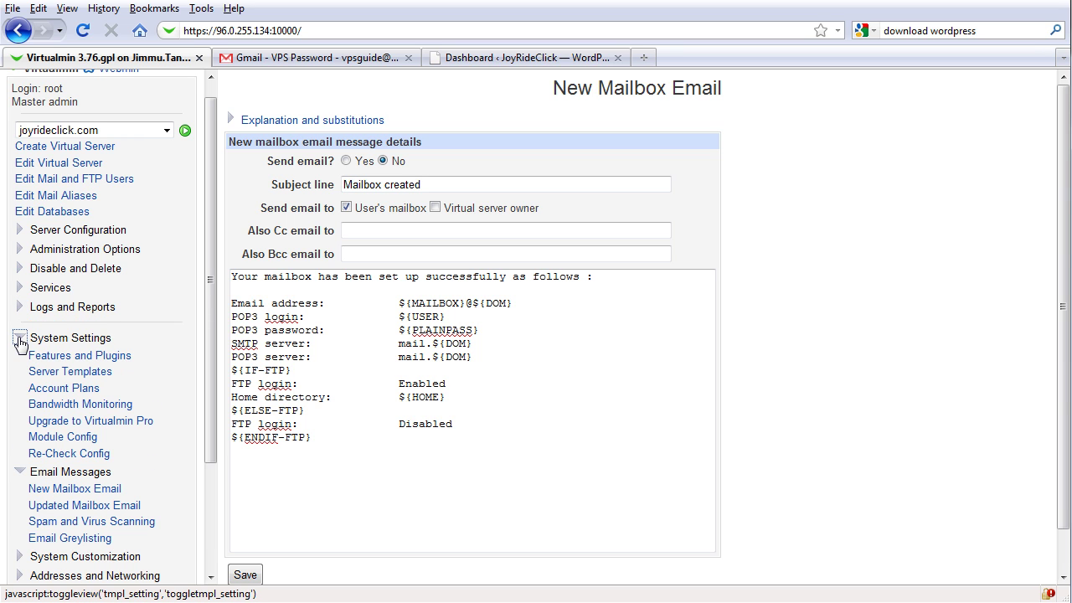
{"action": "left_click", "coordinate": [20, 338]}
{"action": "left_click", "coordinate": [20, 358]}
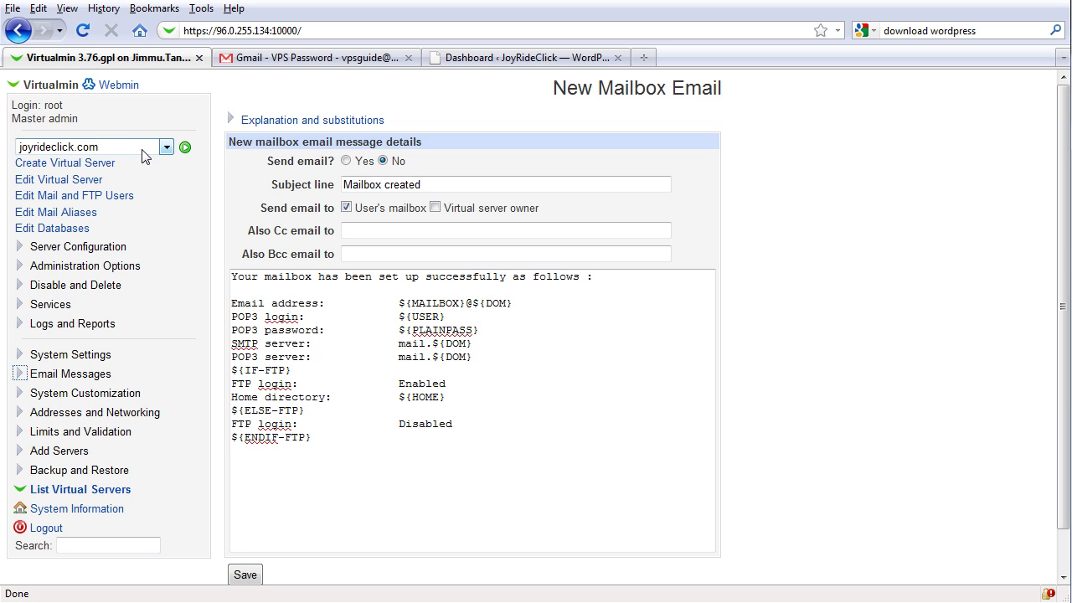
{"action": "left_click", "coordinate": [474, 63]}
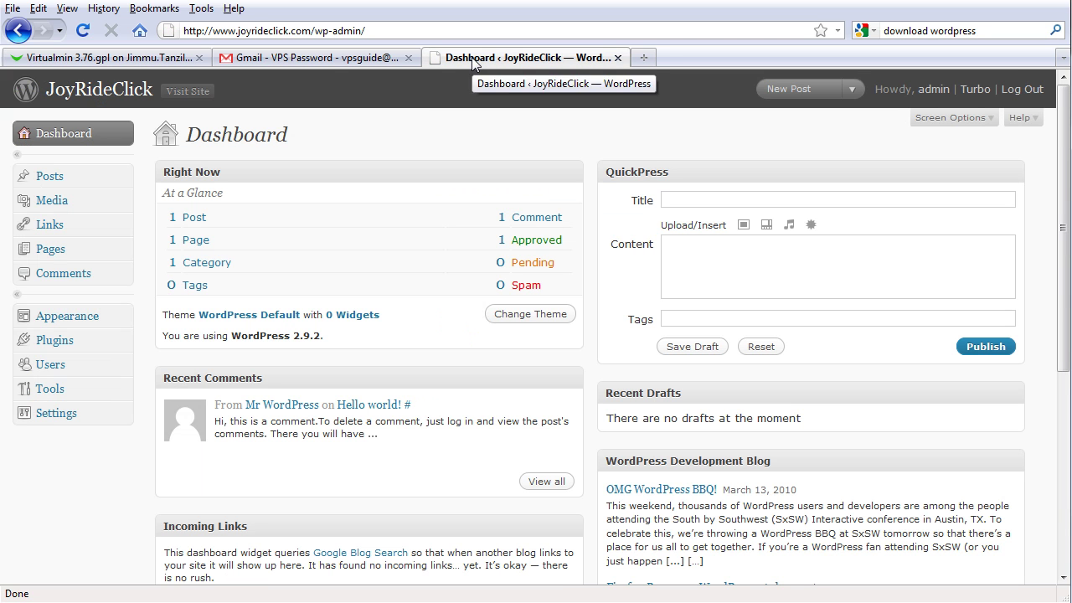
{"action": "left_click", "coordinate": [164, 57]}
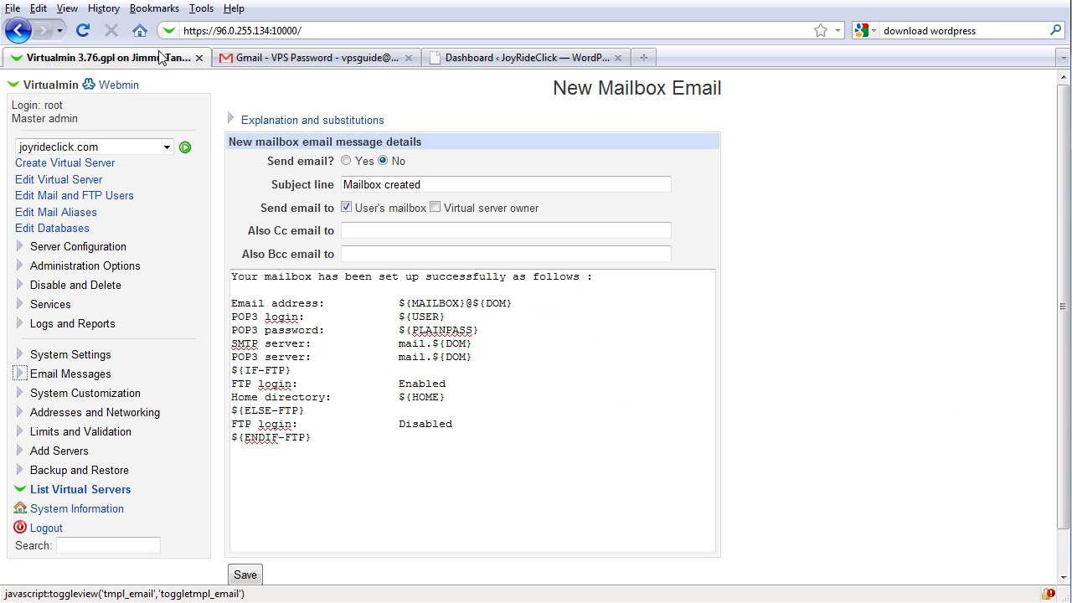
{"action": "left_click", "coordinate": [470, 67]}
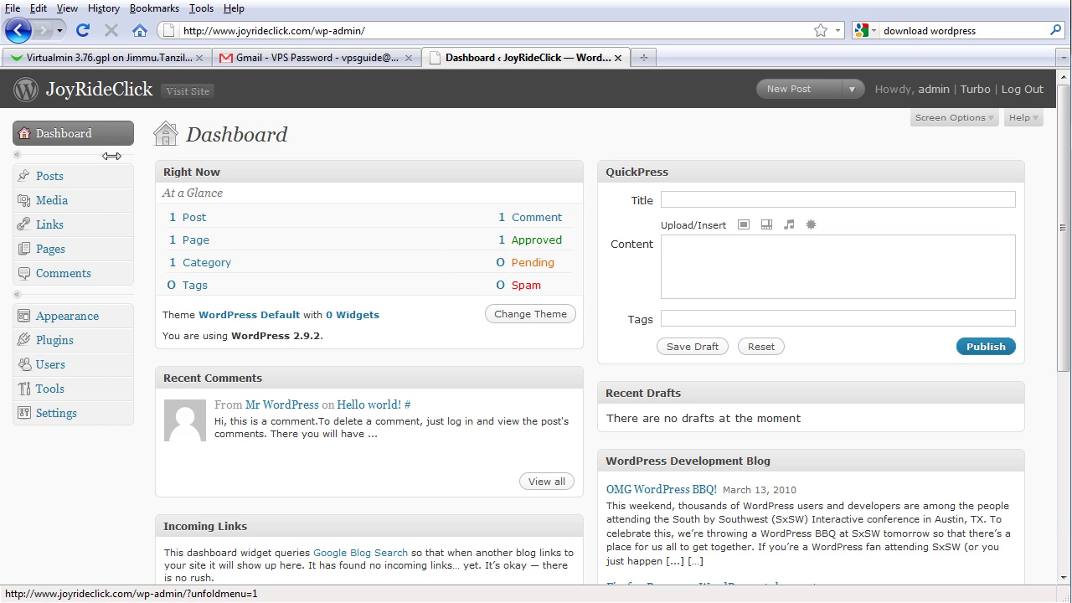
{"action": "left_click", "coordinate": [188, 92]}
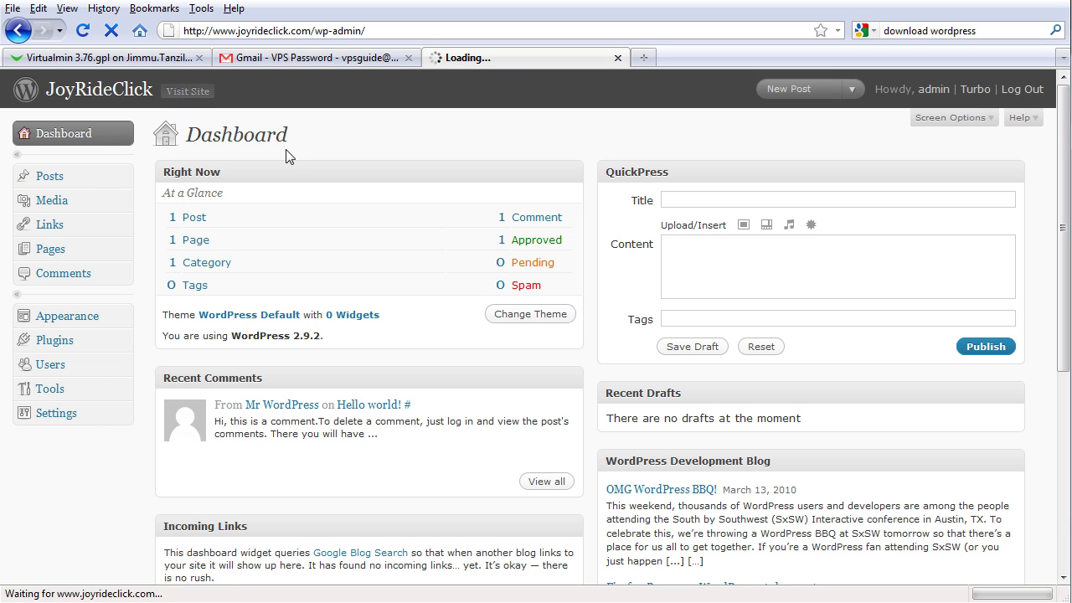
{"action": "scroll", "coordinate": [286, 149], "scroll_direction": "down", "scroll_amount": 3}
{"action": "scroll", "coordinate": [276, 146], "scroll_direction": "up", "scroll_amount": 3}
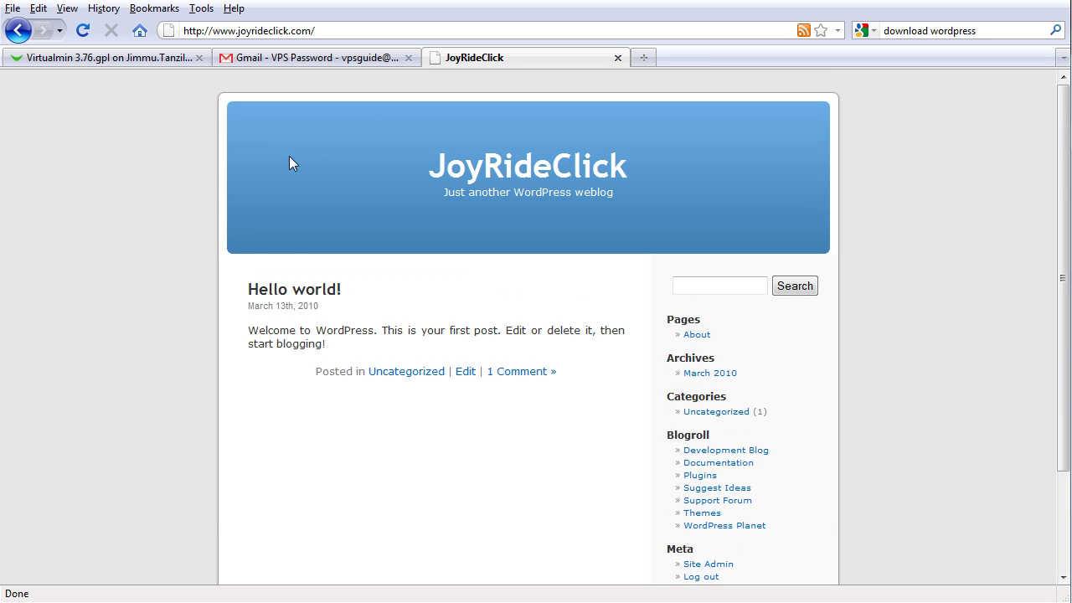
{"action": "left_click", "coordinate": [10, 31]}
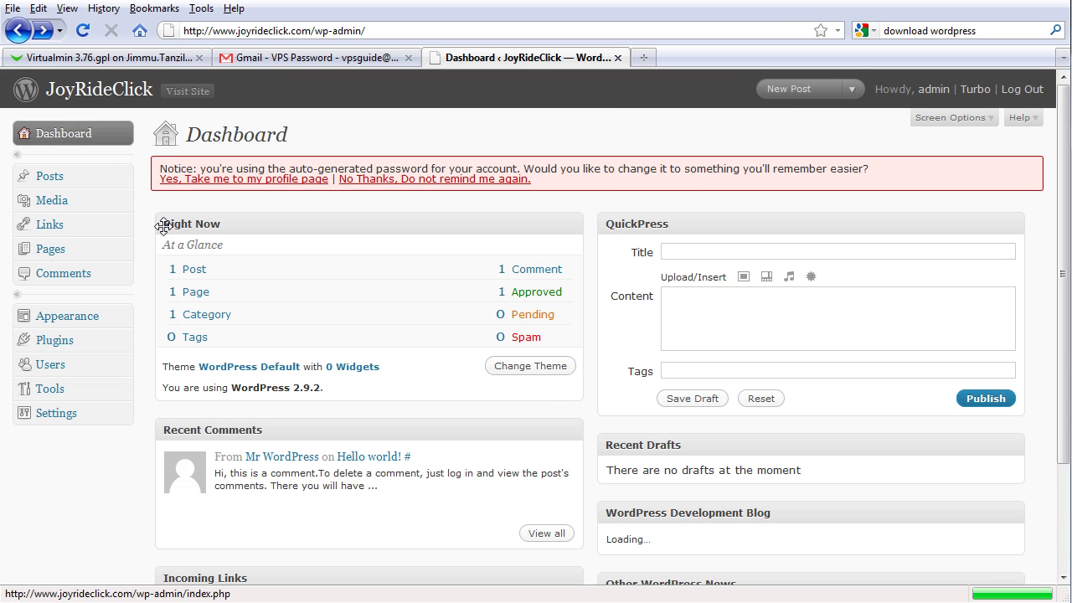
{"action": "left_click", "coordinate": [120, 319]}
- From Appearance > Themes > Add New, search the theme directory and scroll the results to Greyzed
{"action": "left_click", "coordinate": [74, 343]}
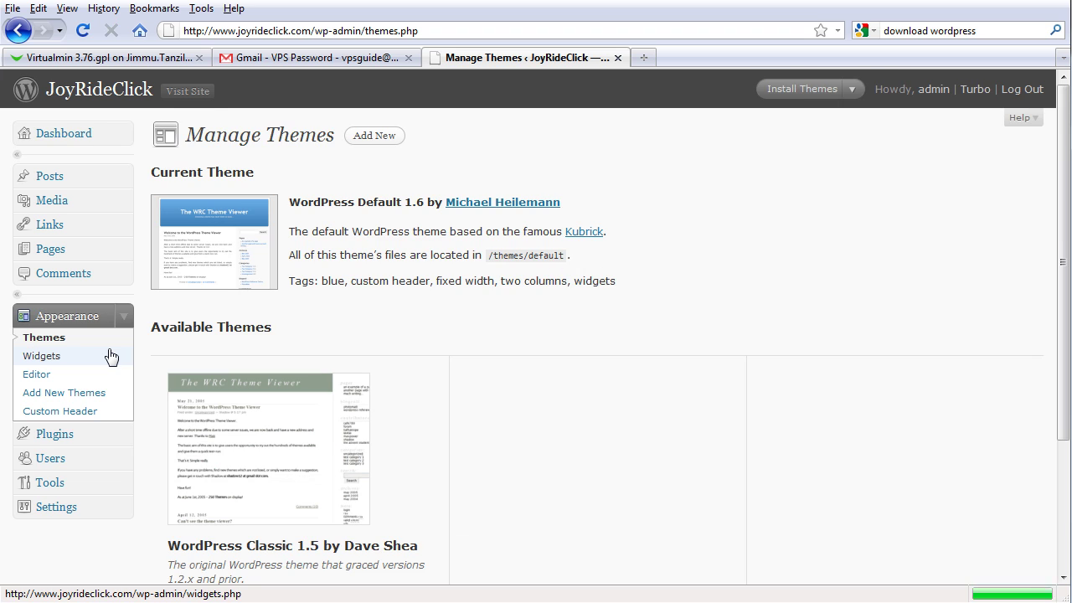
{"action": "scroll", "coordinate": [327, 337], "scroll_direction": "down", "scroll_amount": 5}
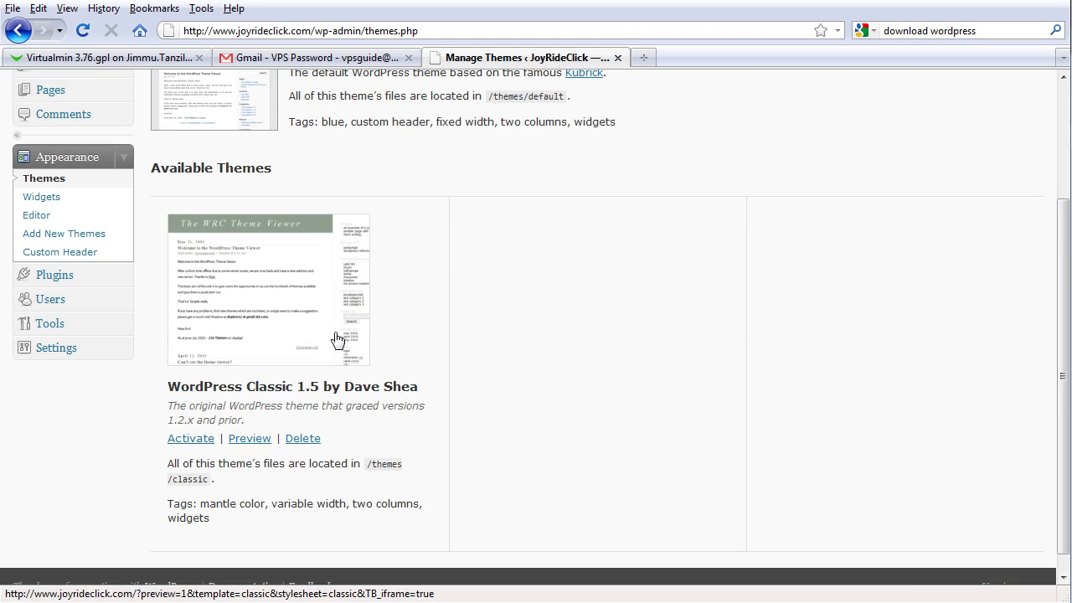
{"action": "scroll", "coordinate": [349, 340], "scroll_direction": "up", "scroll_amount": 4}
{"action": "left_click", "coordinate": [379, 105]}
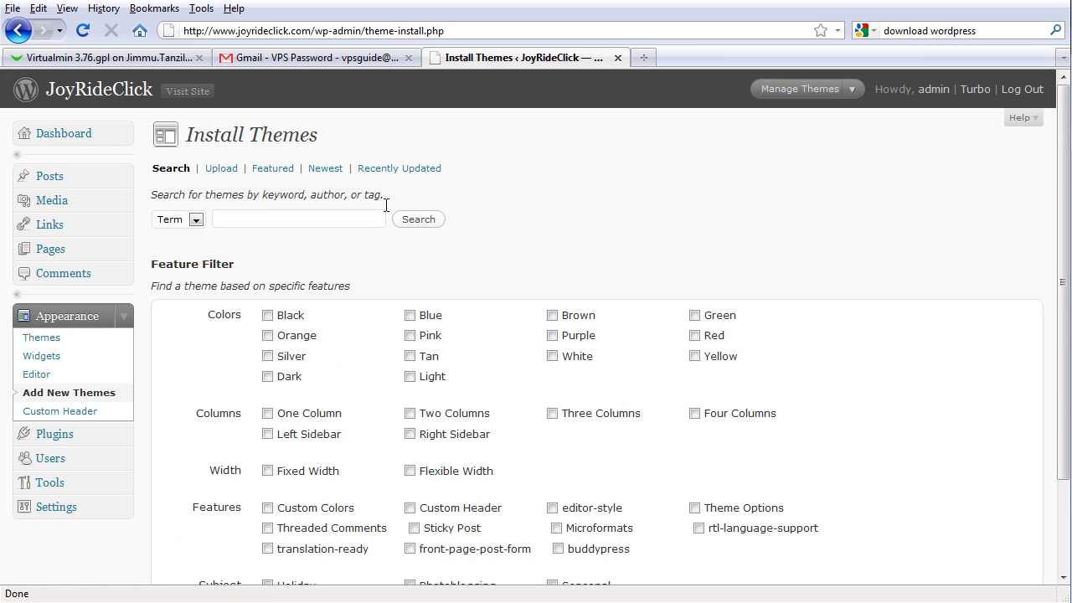
{"action": "scroll", "coordinate": [387, 205], "scroll_direction": "down", "scroll_amount": 2}
{"action": "scroll", "coordinate": [388, 209], "scroll_direction": "up", "scroll_amount": 1}
{"action": "left_click", "coordinate": [418, 187]}
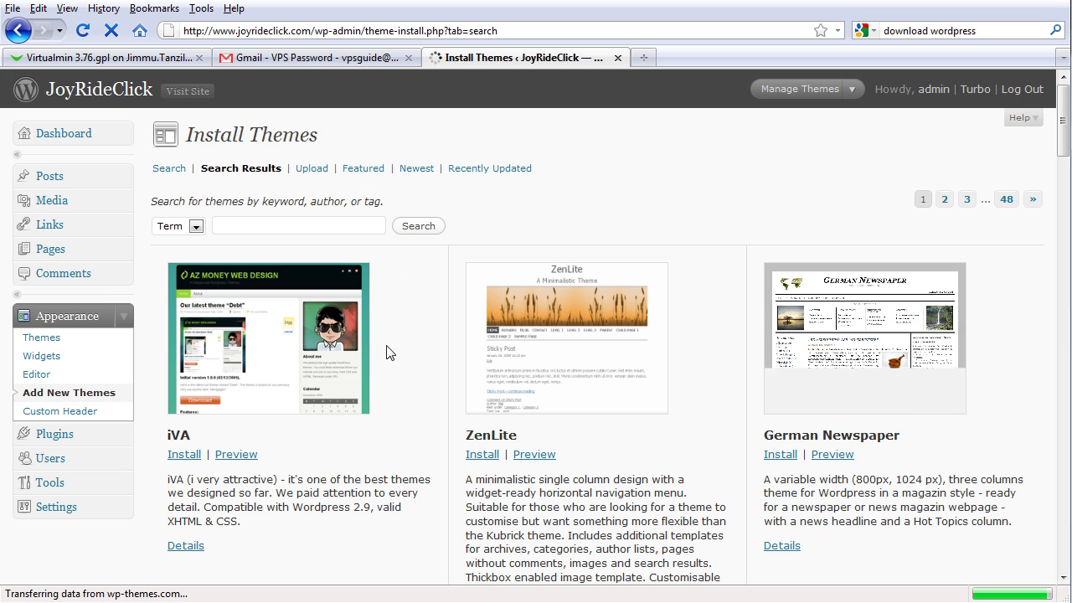
{"action": "scroll", "coordinate": [387, 356], "scroll_direction": "down", "scroll_amount": 6}
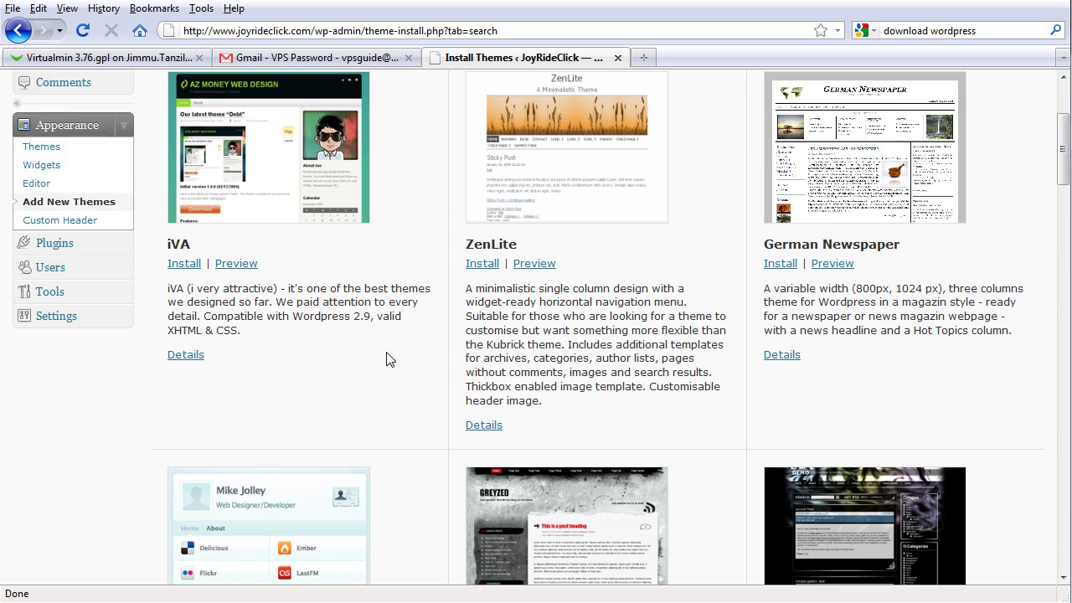
{"action": "scroll", "coordinate": [387, 359], "scroll_direction": "down", "scroll_amount": 4}
{"action": "scroll", "coordinate": [387, 356], "scroll_direction": "down", "scroll_amount": 4}
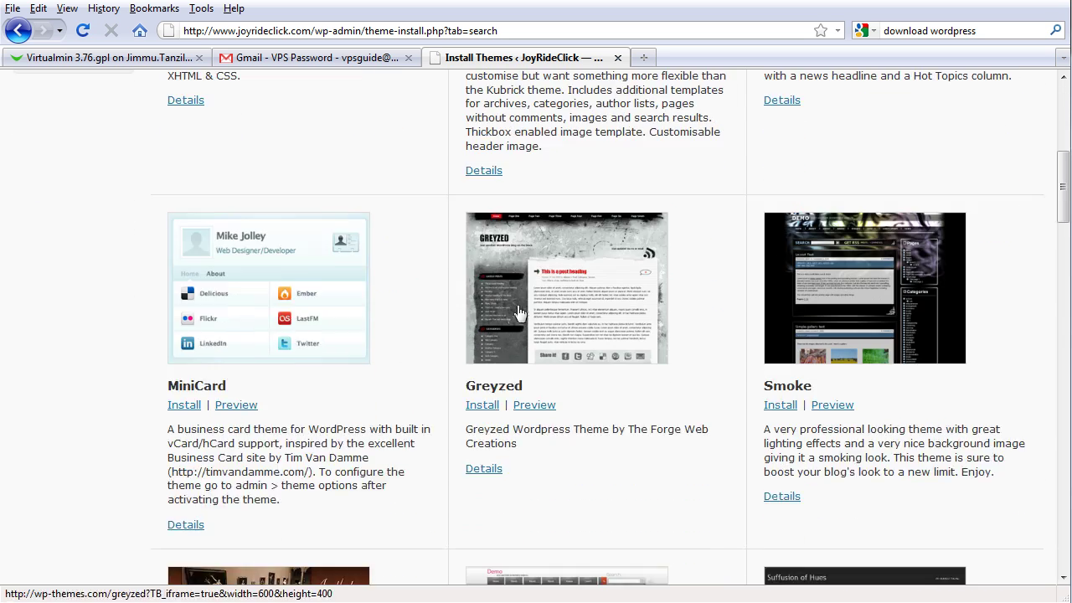
- Start the Greyzed install and submit FTP hostname joyrideclick.com with the FTP username and password
{"action": "left_click", "coordinate": [483, 409]}
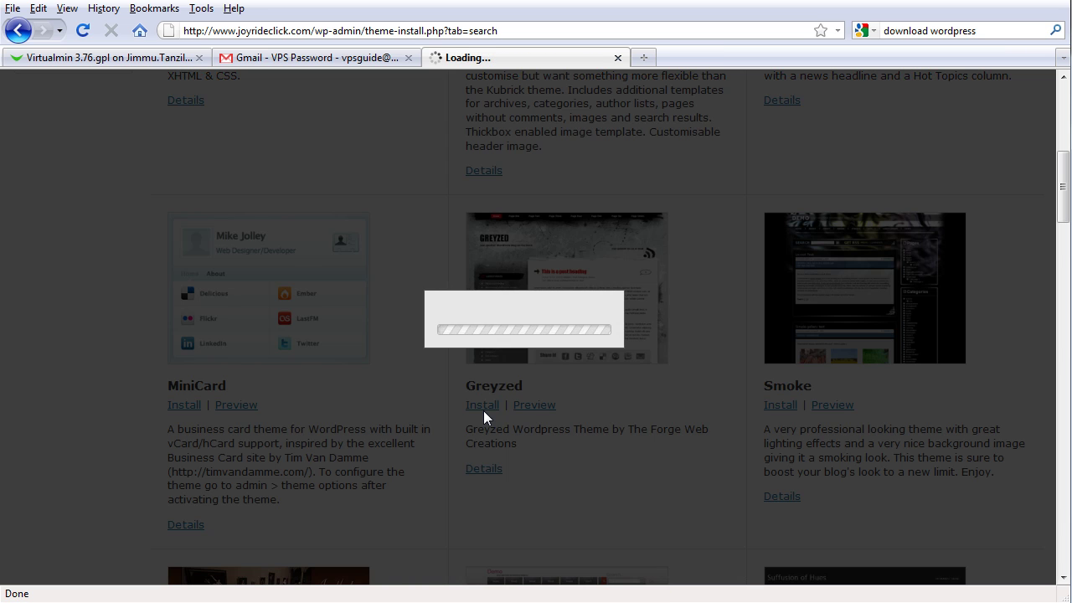
{"action": "left_click", "coordinate": [665, 381]}
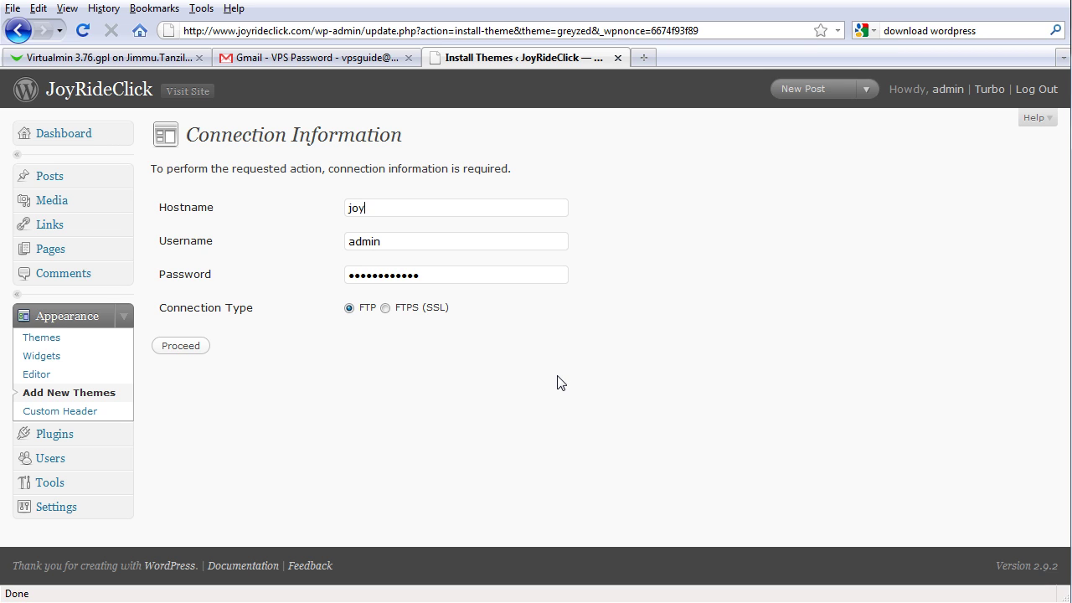
{"action": "type", "text": "om"}
{"action": "key", "text": "Tab"}
{"action": "type", "text": "joyrideclick"}
{"action": "key", "text": "Tab"}
{"action": "type", "text": "••"}
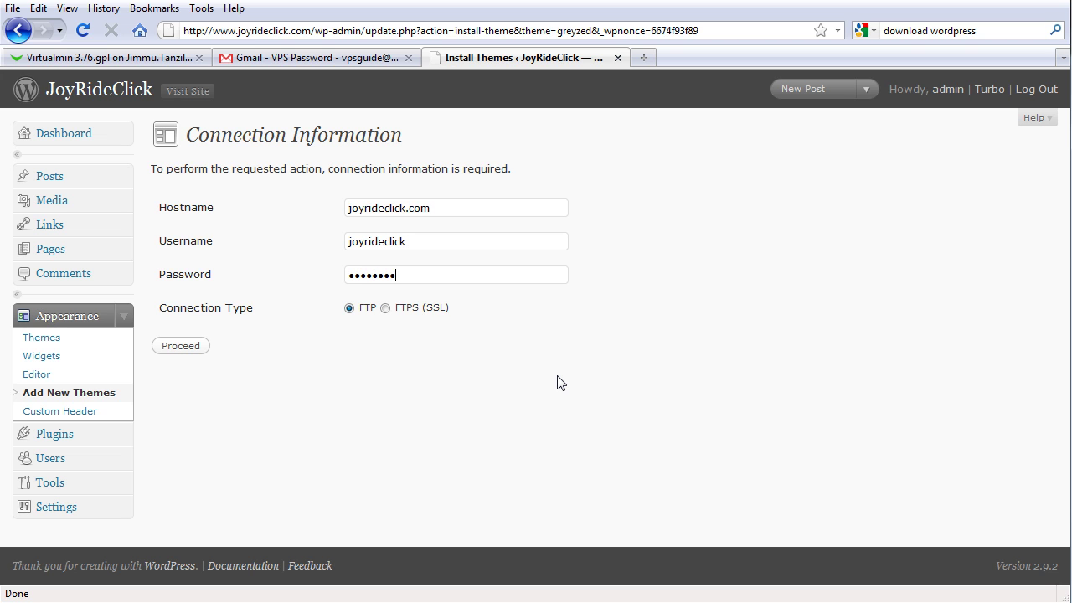
{"action": "left_click", "coordinate": [203, 347]}
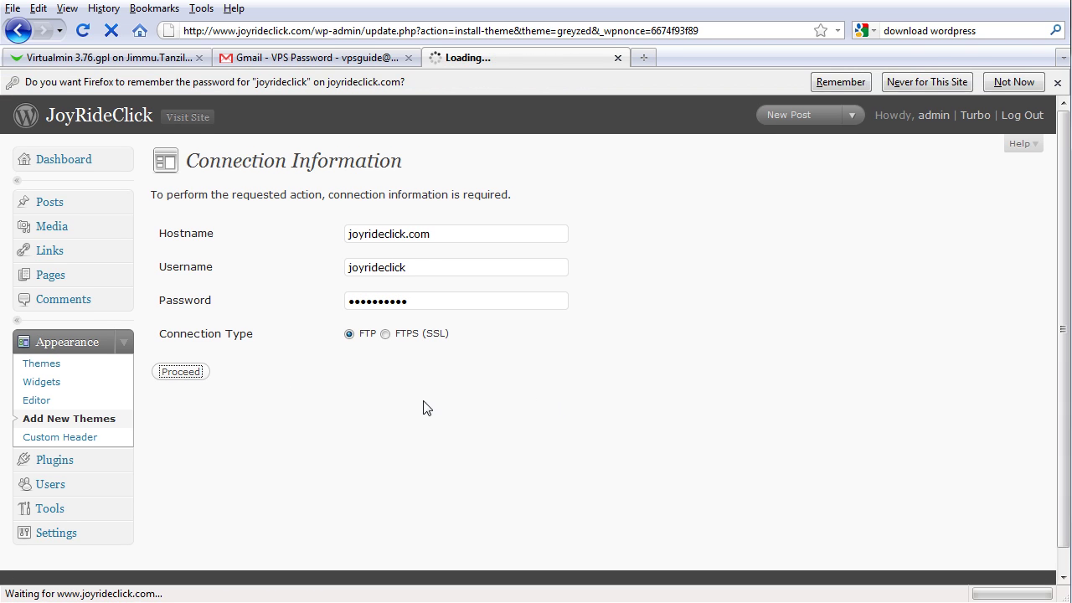
- Let Firefox remember the FTP password, activate Greyzed 1.0.3, and visit the site
{"action": "left_click", "coordinate": [841, 82]}
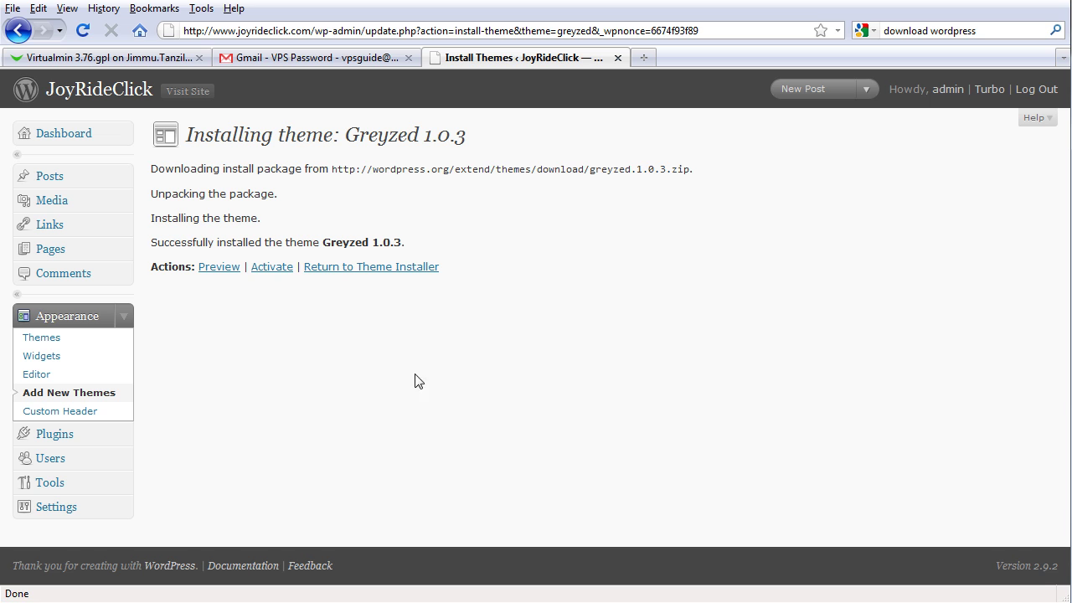
{"action": "left_click", "coordinate": [266, 269]}
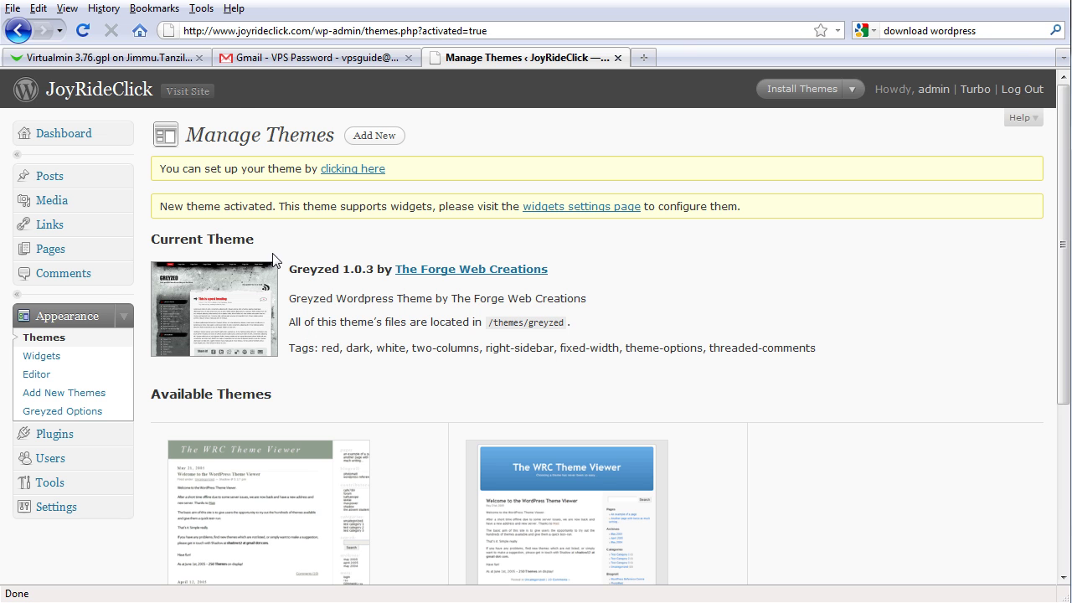
{"action": "left_click", "coordinate": [209, 91]}
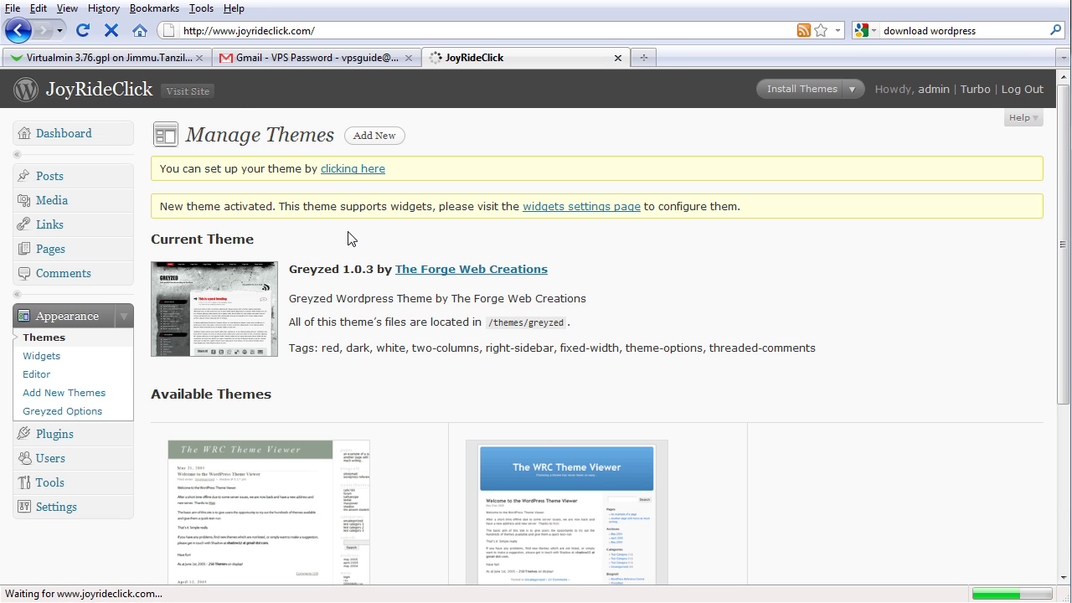